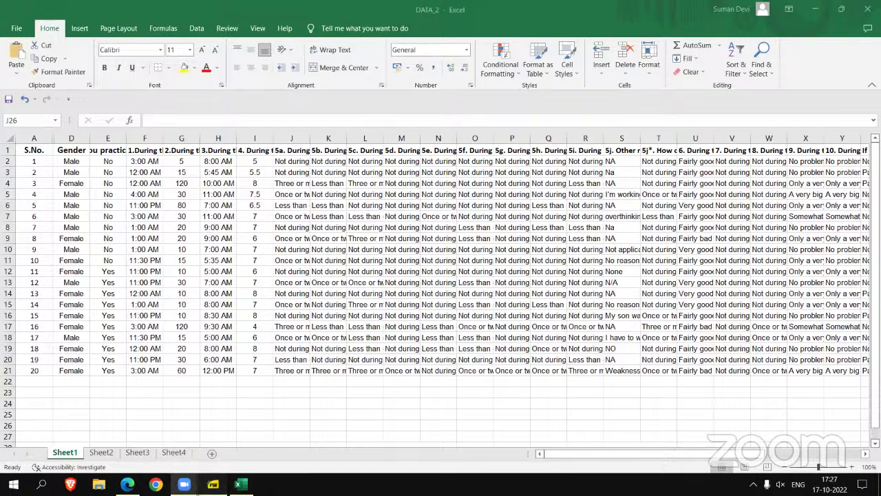
# Step: Copy the question 4 sleep-hours column from Sheet1 into column A of a new worksheet
pyautogui.click(213, 484)
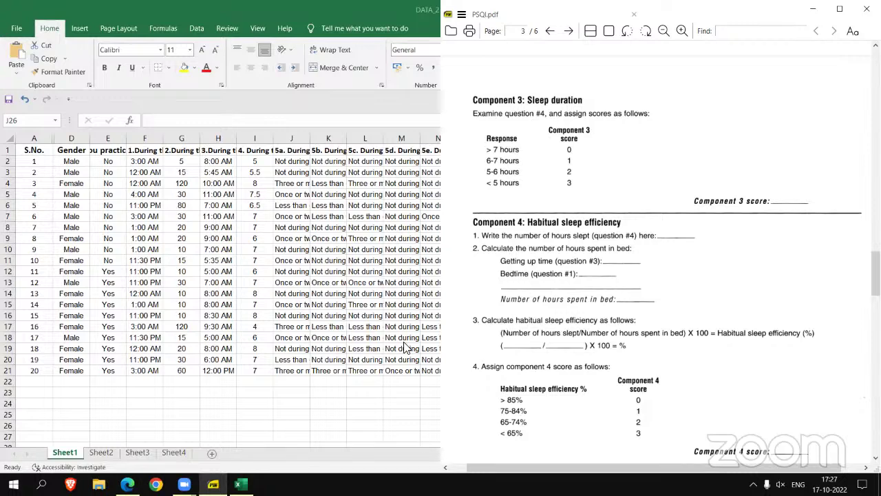
pyautogui.hotkey('alt', 'Tab')
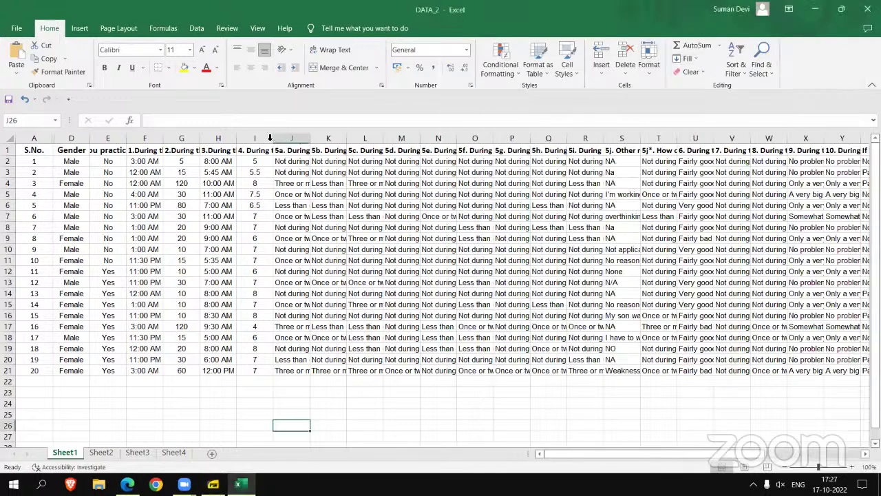
pyautogui.click(252, 138)
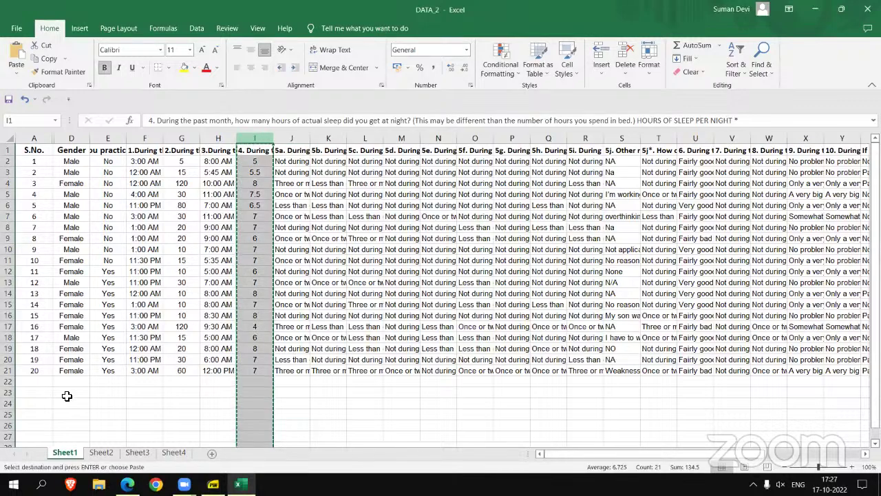
pyautogui.hotkey('ctrl', 'c')
pyautogui.click(210, 453)
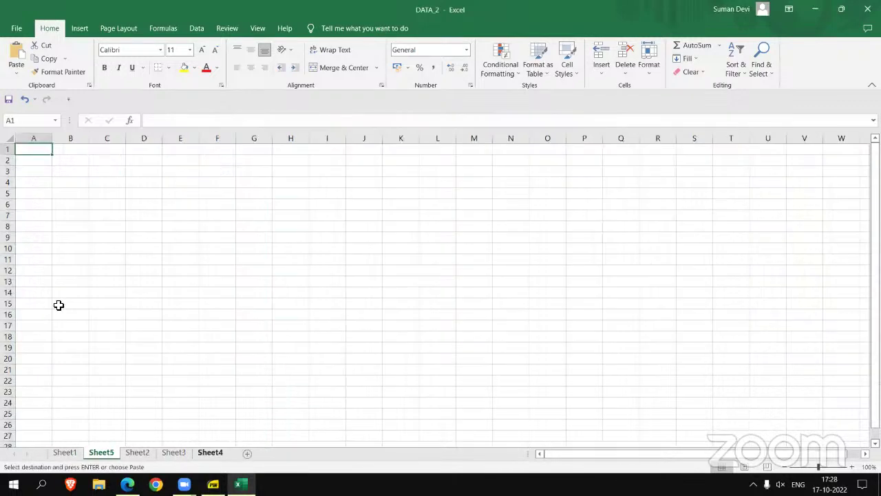
pyautogui.click(36, 139)
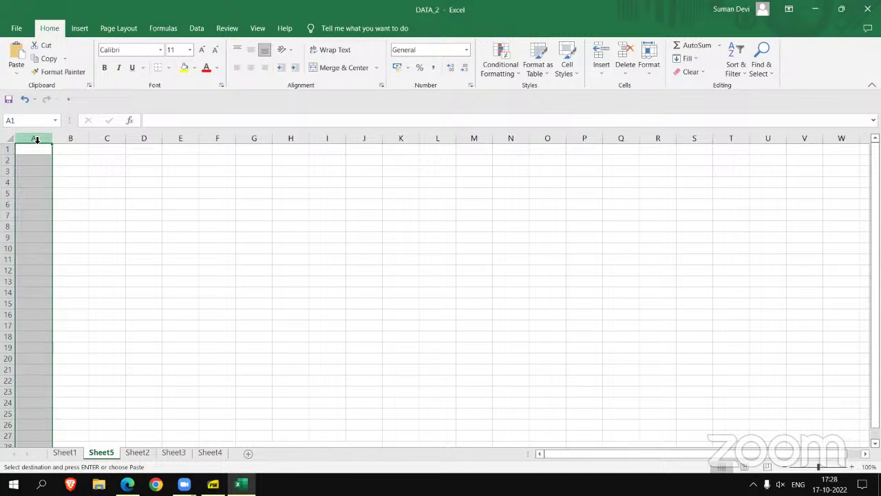
pyautogui.hotkey('ctrl', 'v')
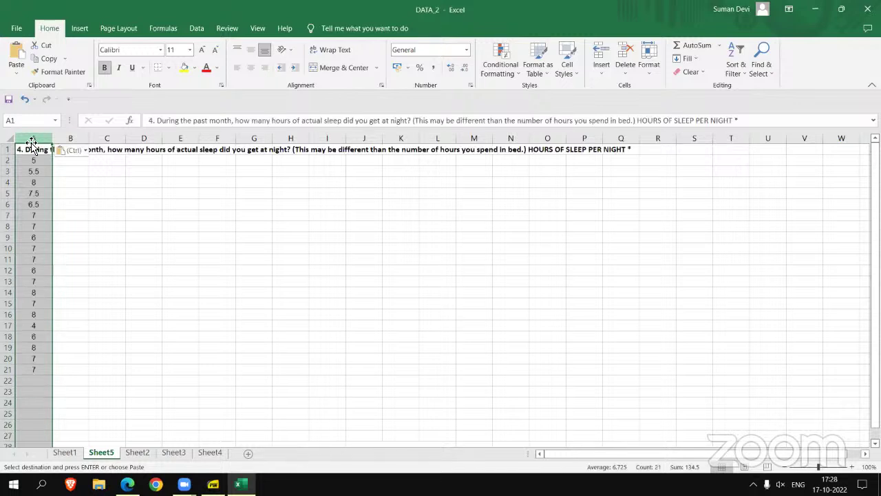
# Step: Replace the long question heading in A1 with 4 and centre the contents of column A
pyautogui.click(29, 151)
pyautogui.write('4')
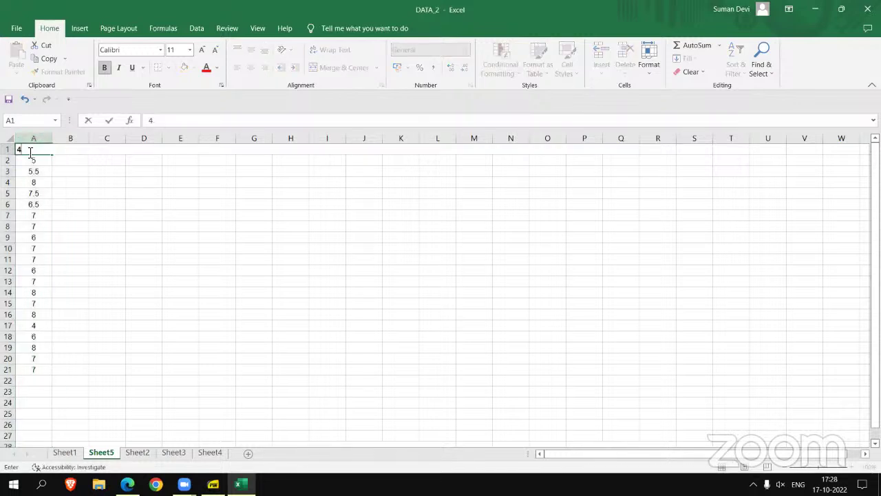
pyautogui.click(81, 172)
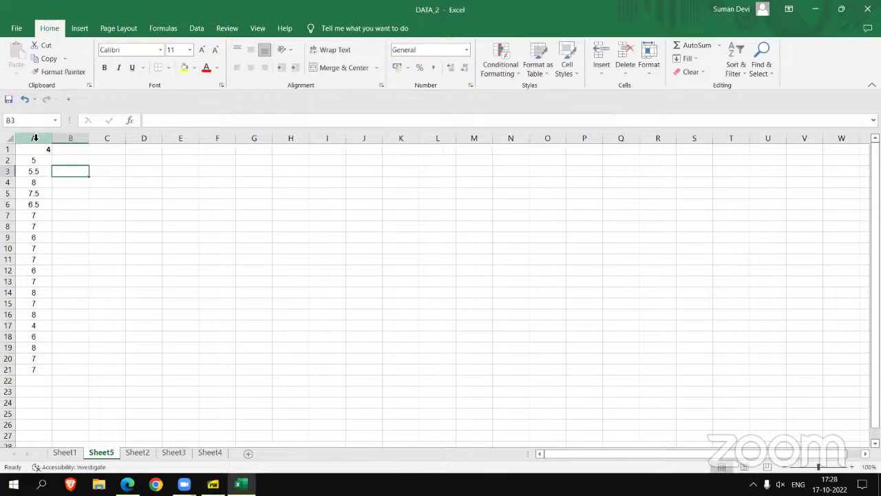
pyautogui.click(33, 138)
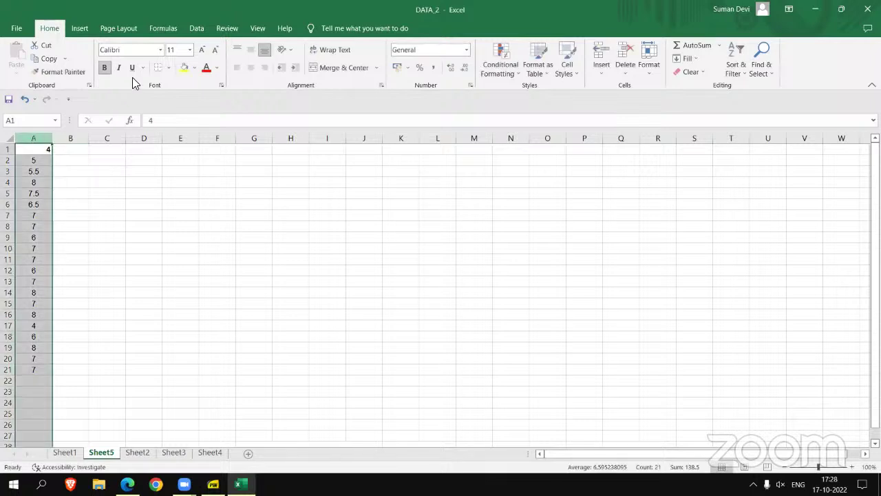
pyautogui.click(251, 66)
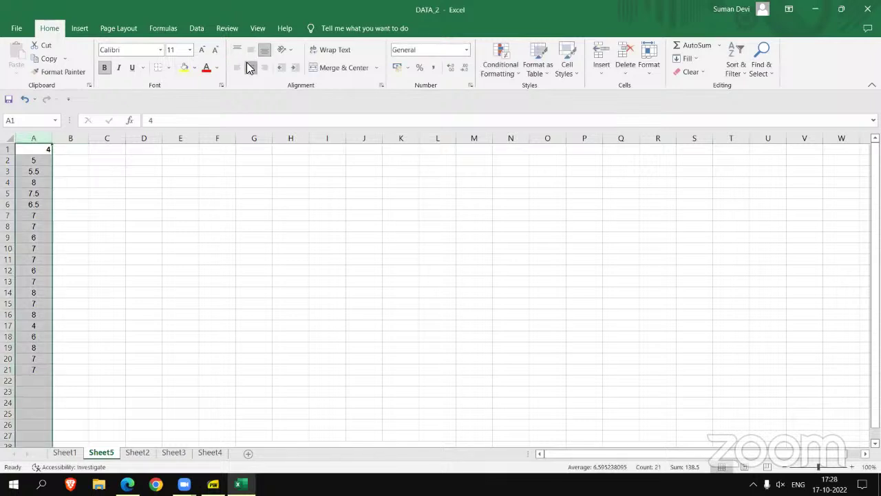
pyautogui.click(63, 157)
# Step: Enter the bold heading C3 in B1 and centre column B
pyautogui.click(72, 149)
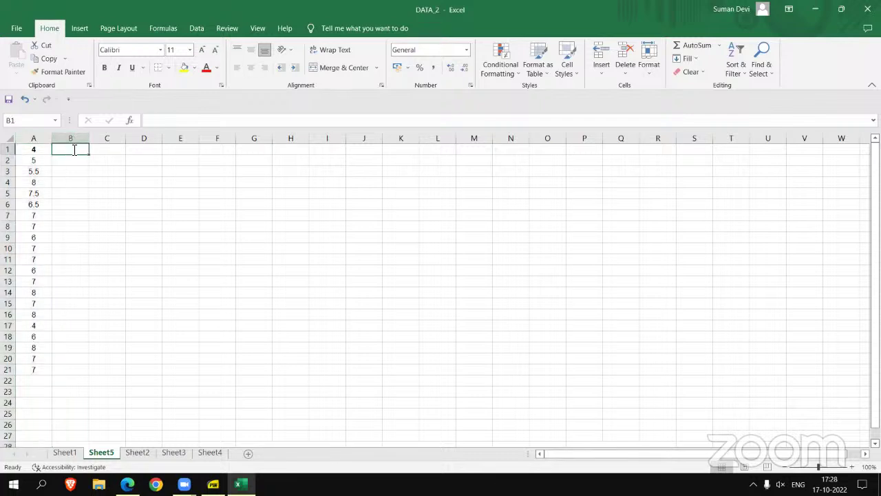
pyautogui.write('C3')
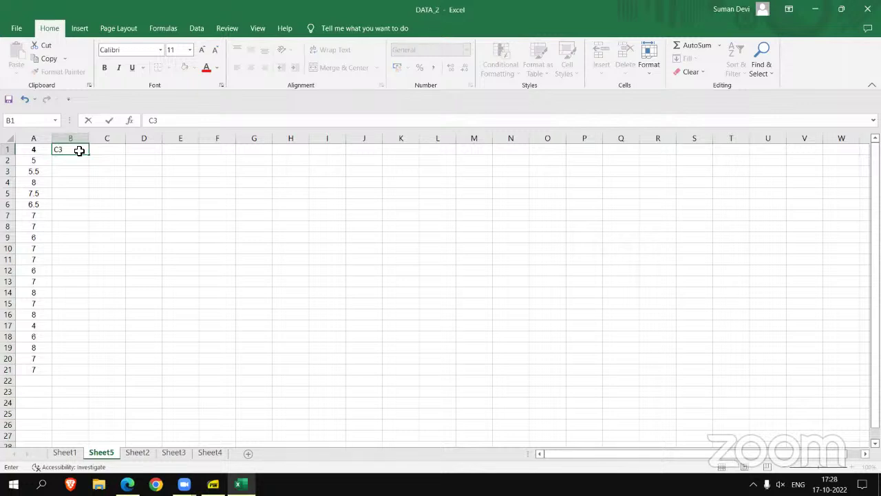
pyautogui.click(106, 66)
pyautogui.doubleClick(55, 150)
pyautogui.click(106, 67)
pyautogui.click(181, 173)
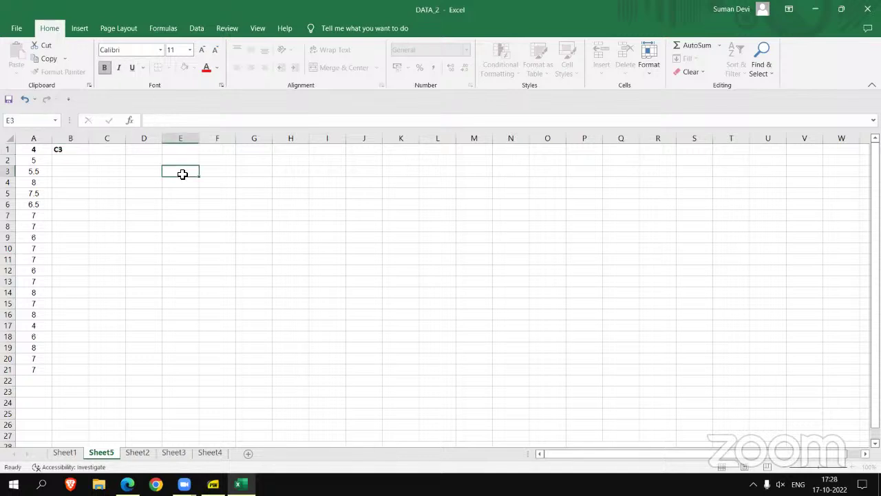
pyautogui.click(76, 140)
pyautogui.click(251, 68)
pyautogui.click(84, 159)
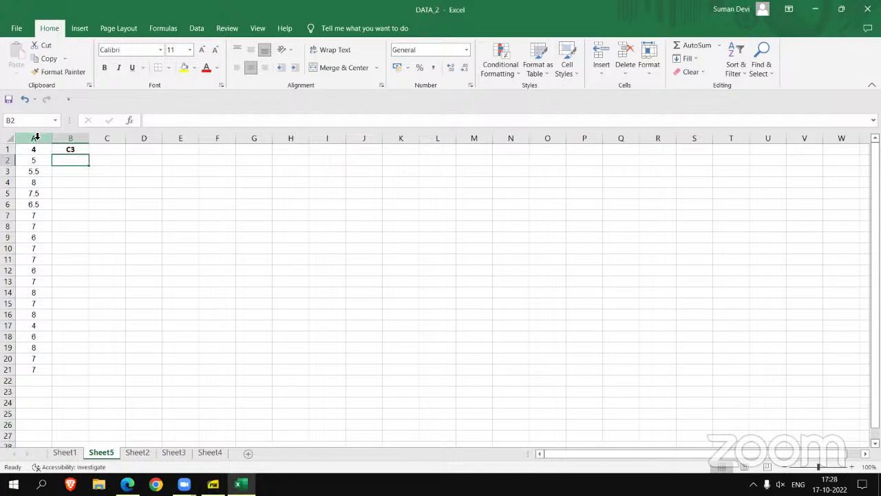
# Step: Place the workbook beside the PSQI scoring PDF and add a filter to the sleep-hours column A
pyautogui.press('super+Left')
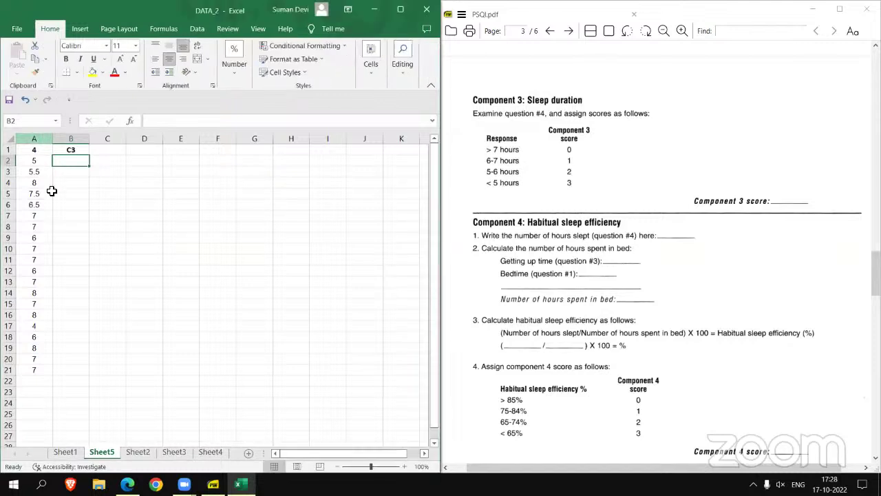
pyautogui.click(43, 135)
pyautogui.click(400, 69)
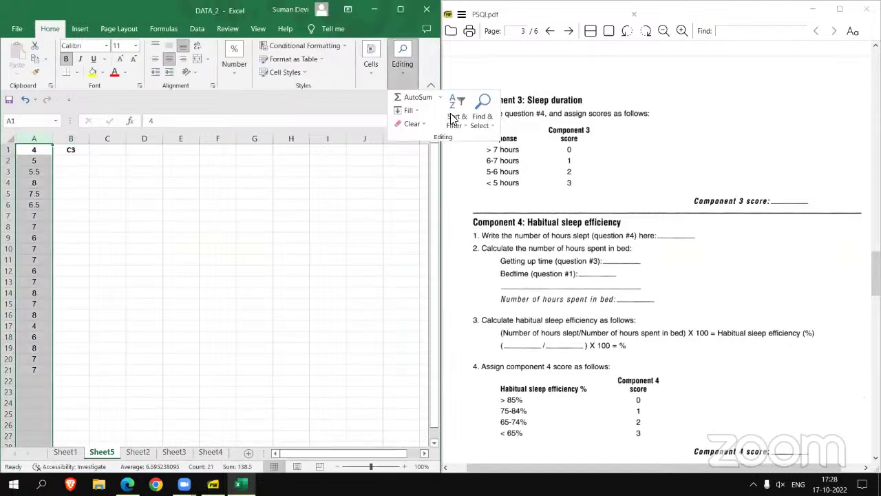
pyautogui.click(454, 120)
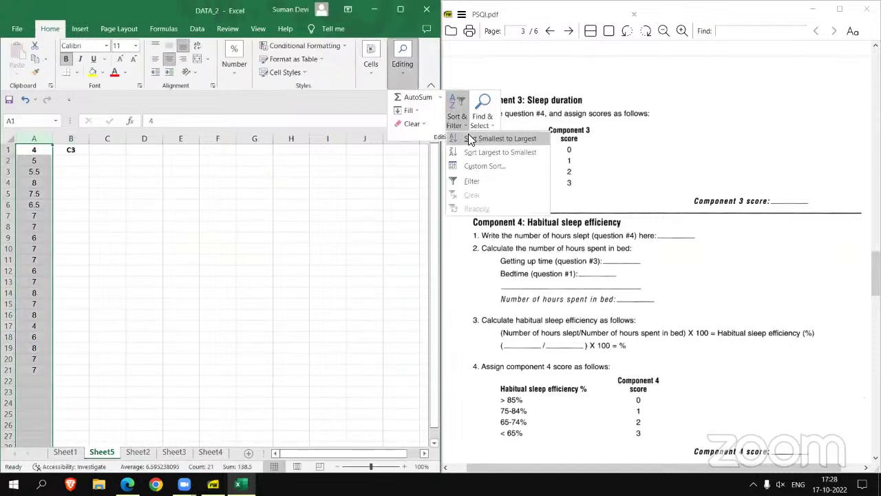
pyautogui.click(473, 182)
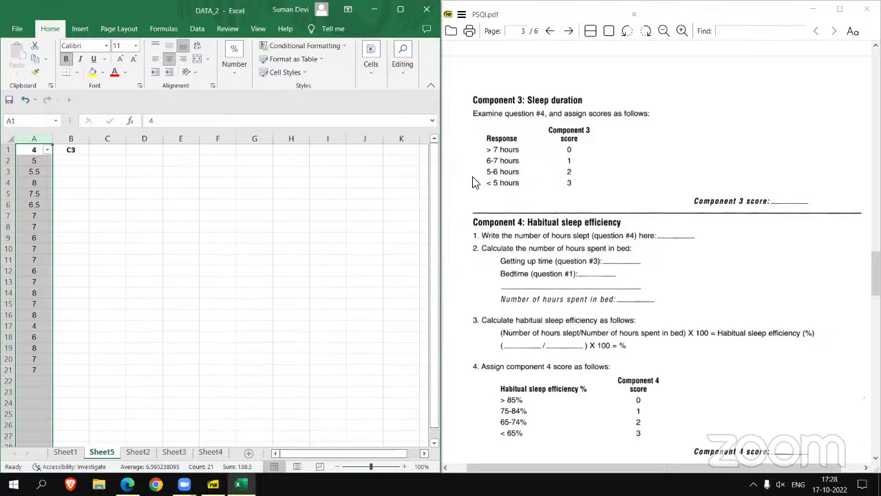
# Step: Filter column A to the values 4 and 5 and enter a C3 score of 3 in both matching rows
pyautogui.click(48, 150)
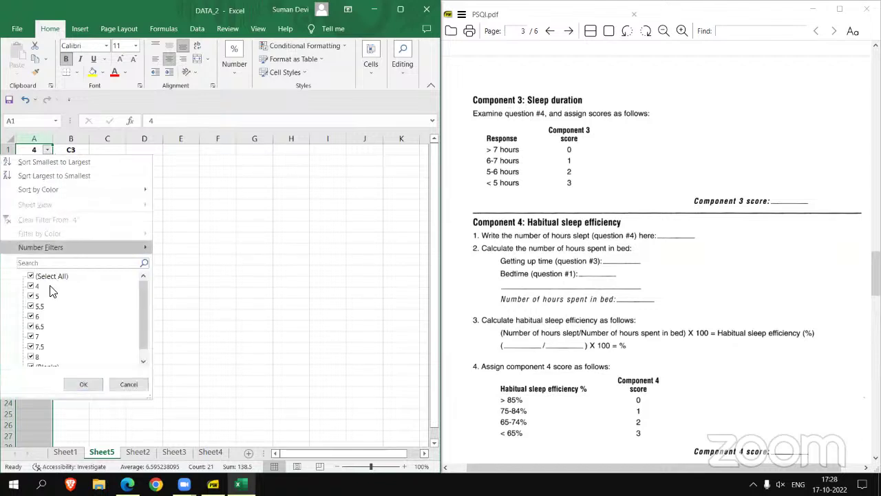
pyautogui.click(31, 277)
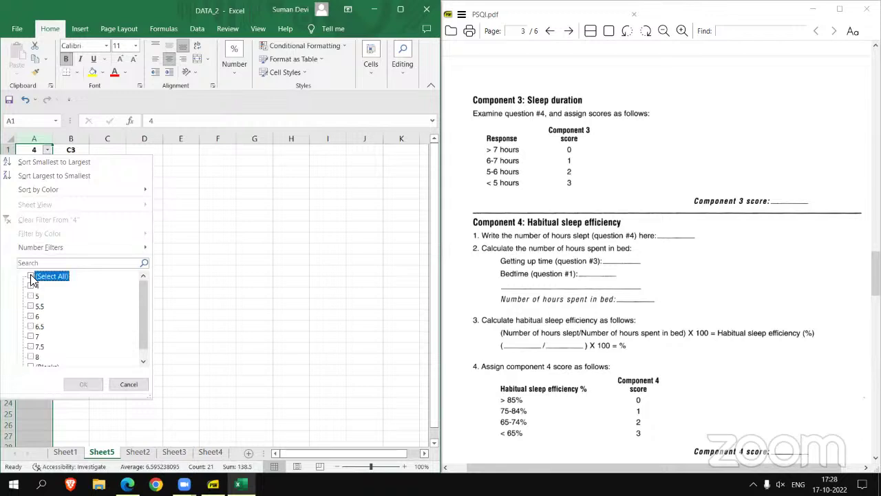
pyautogui.click(30, 285)
pyautogui.click(30, 297)
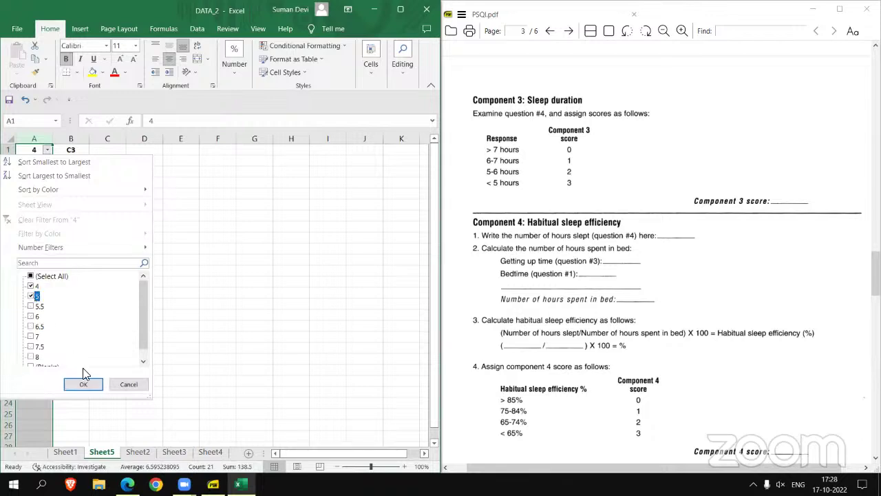
pyautogui.click(83, 384)
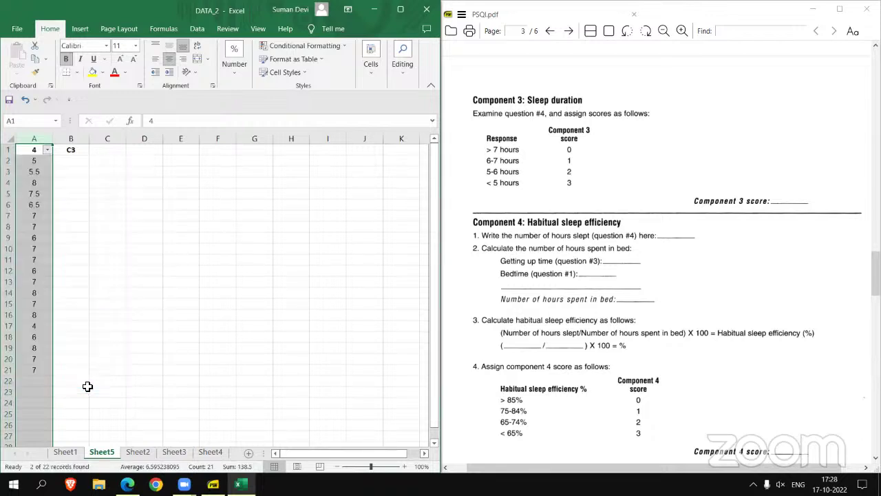
pyautogui.click(72, 162)
pyautogui.write('3')
pyautogui.press('Return')
pyautogui.write('3')
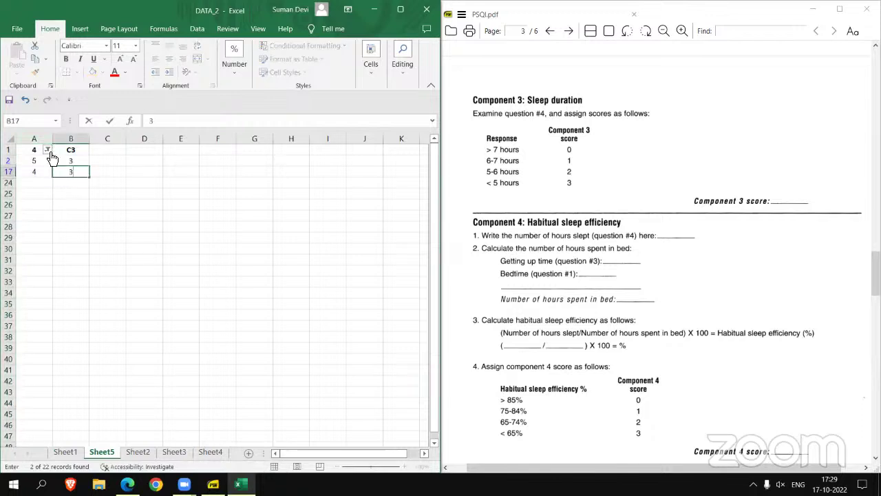
# Step: Filter column A to 5.5 and 6 only, and fill a C3 score of 2 down the matching rows
pyautogui.click(47, 149)
pyautogui.click(30, 294)
pyautogui.click(30, 286)
pyautogui.click(30, 306)
pyautogui.click(30, 316)
pyautogui.click(74, 384)
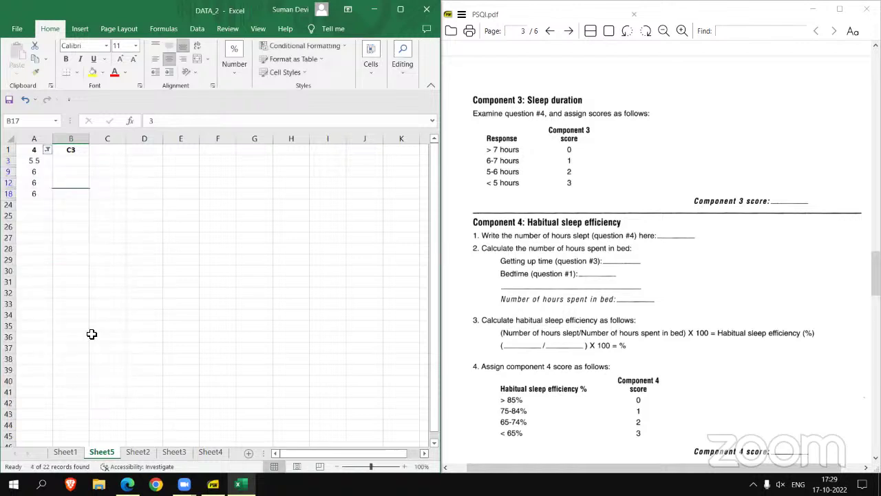
pyautogui.click(74, 161)
pyautogui.write('2')
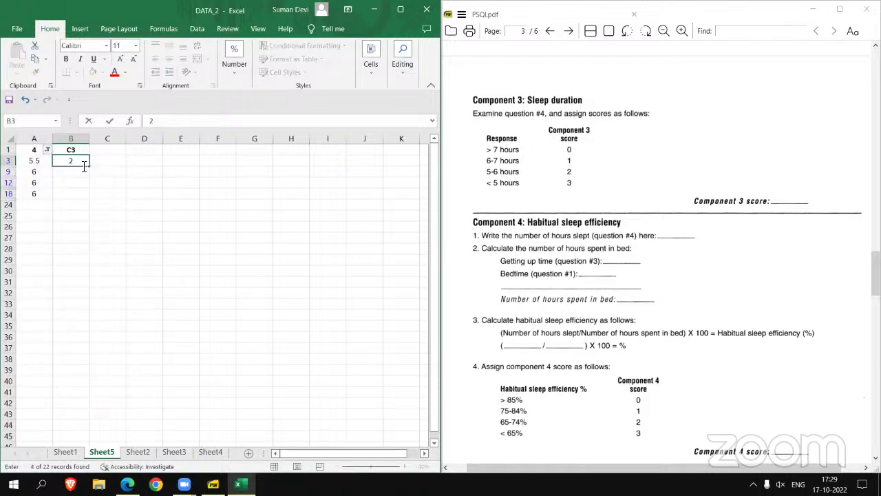
pyautogui.moveTo(89, 166); pyautogui.dragTo(90, 201)
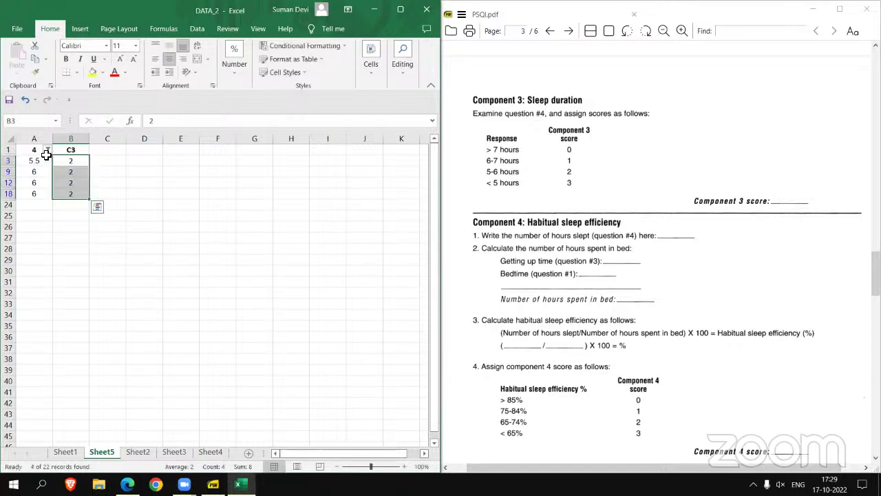
# Step: Filter column A to 6.5 and 7 only, and fill a C3 score of 1 down the matching rows
pyautogui.click(36, 149)
pyautogui.click(47, 149)
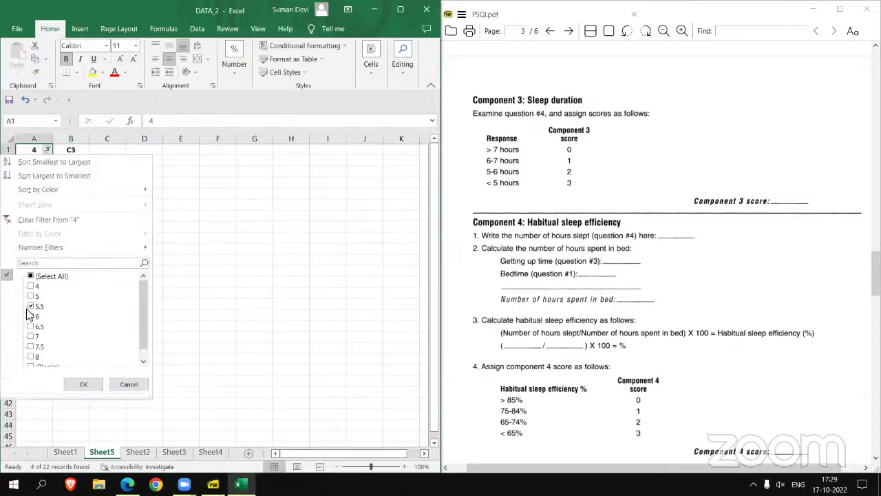
pyautogui.click(31, 306)
pyautogui.click(31, 316)
pyautogui.click(31, 316)
pyautogui.click(31, 326)
pyautogui.click(31, 336)
pyautogui.click(83, 384)
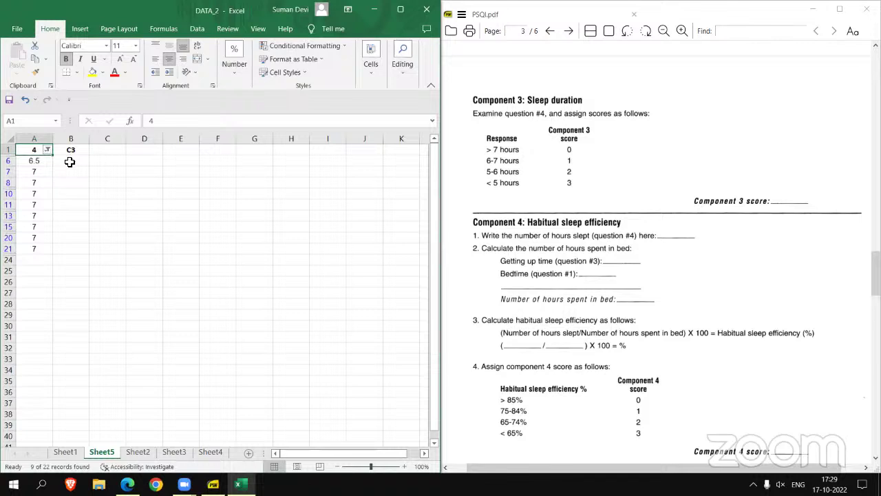
pyautogui.click(69, 161)
pyautogui.write('1')
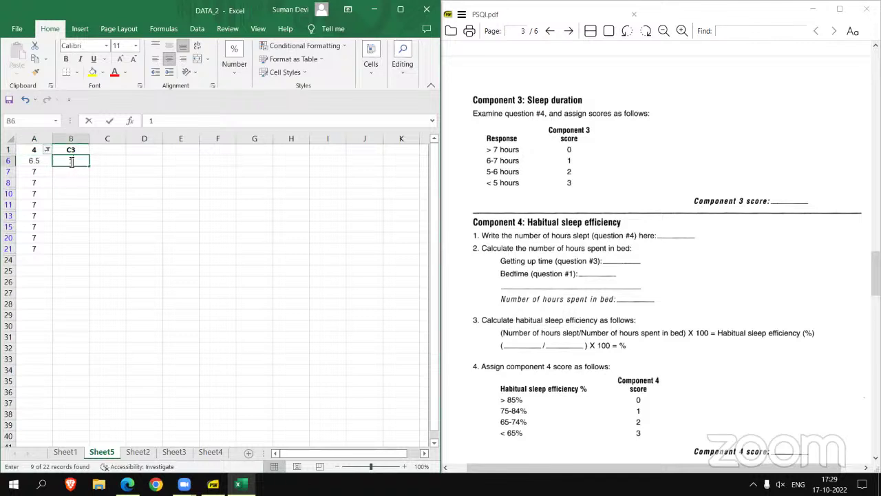
pyautogui.moveTo(89, 165); pyautogui.dragTo(91, 253)
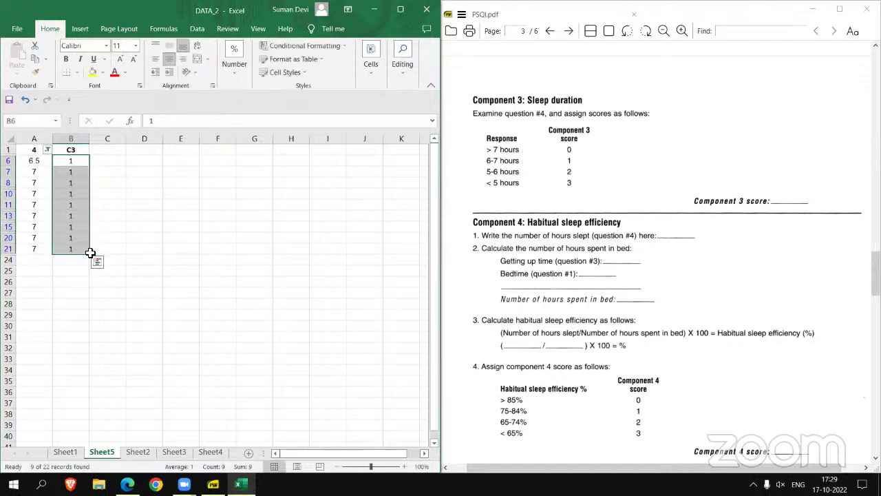
# Step: Filter column A to 7.5 and 8 only, and fill a C3 score of 0 down the matching rows
pyautogui.click(47, 150)
pyautogui.click(45, 281)
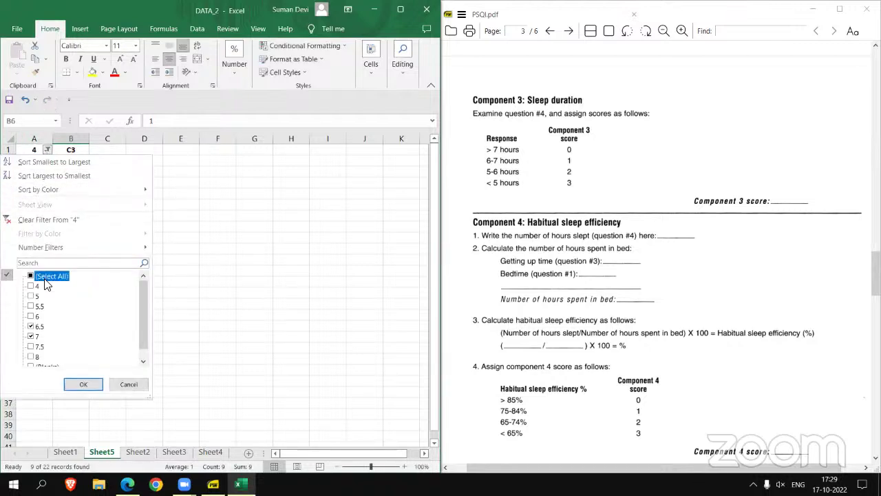
pyautogui.click(31, 276)
pyautogui.click(31, 346)
pyautogui.click(31, 356)
pyautogui.click(80, 388)
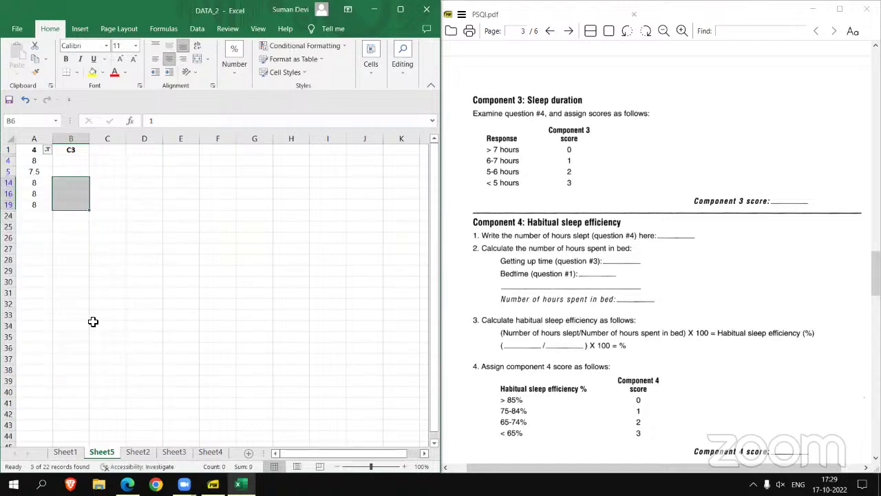
pyautogui.click(71, 158)
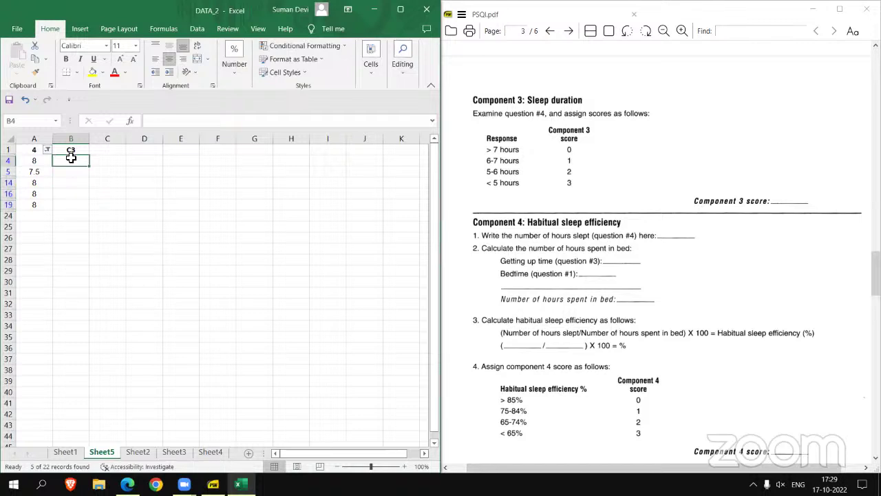
pyautogui.write('0')
pyautogui.moveTo(90, 166); pyautogui.dragTo(90, 208)
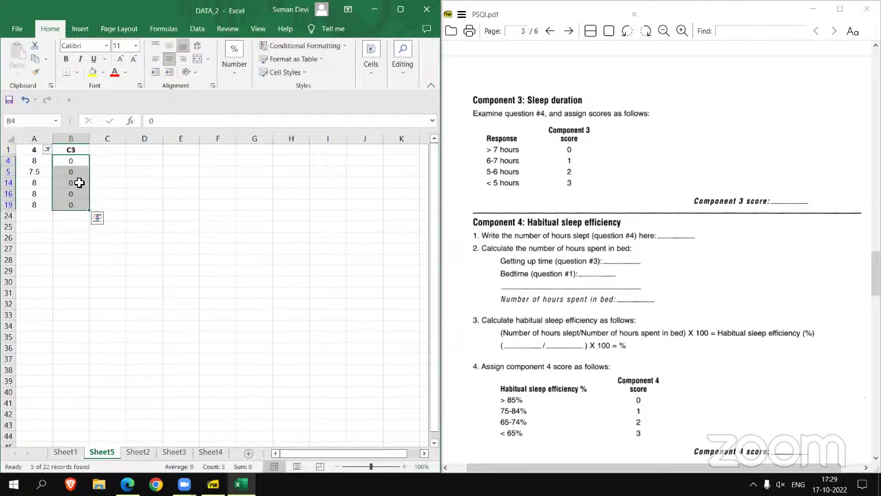
# Step: Remove the filter from the sheet and fill the whole C3 score column B with yellow
pyautogui.click(398, 69)
pyautogui.click(457, 110)
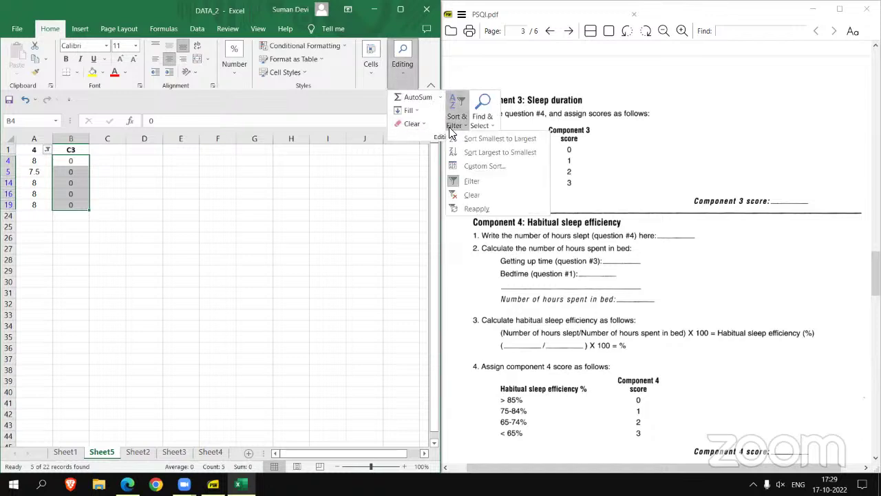
pyautogui.click(466, 181)
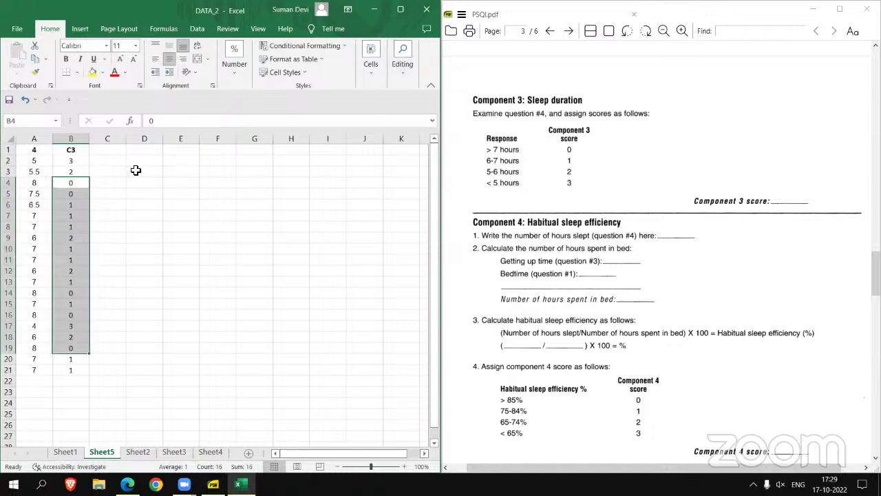
pyautogui.click(79, 139)
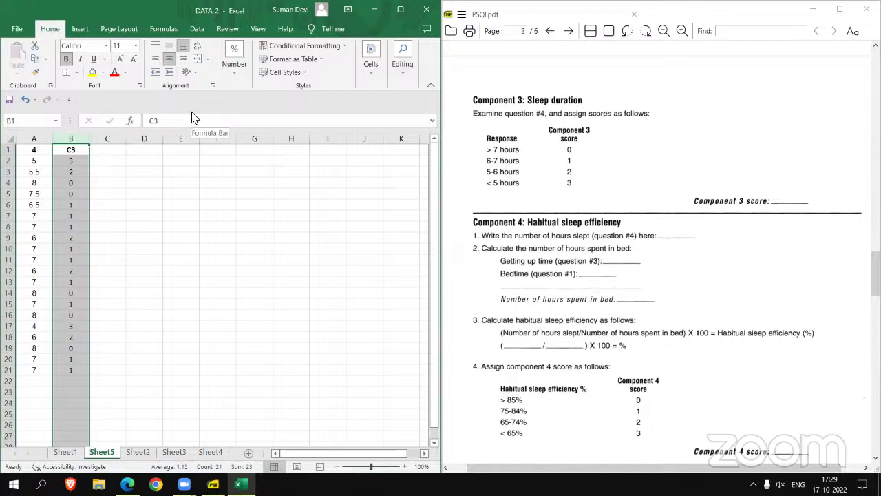
pyautogui.click(92, 71)
pyautogui.click(99, 152)
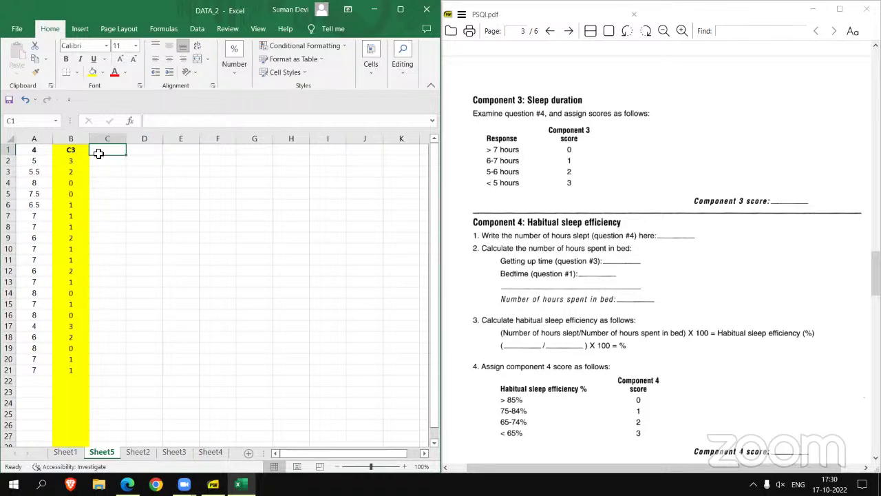
# Step: Copy the question 1 to 4 columns F:I from Sheet1 and paste them into Sheet5 starting at column C
pyautogui.click(77, 455)
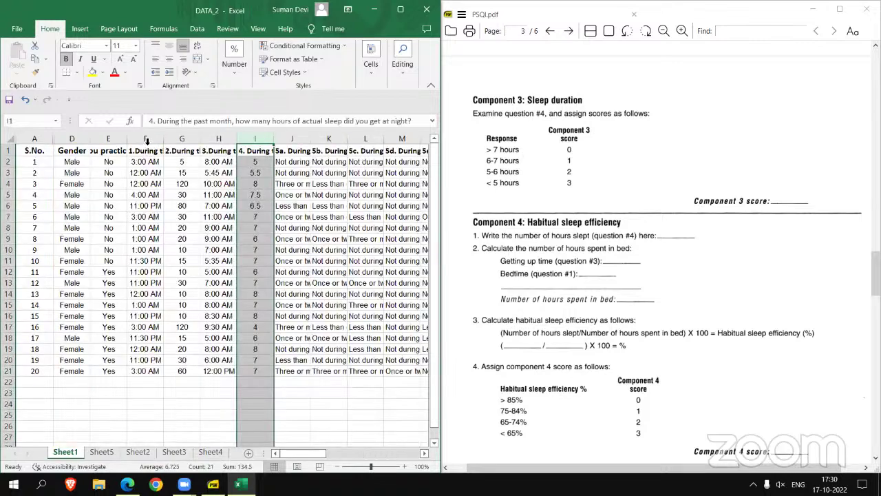
pyautogui.moveTo(147, 139); pyautogui.dragTo(255, 159)
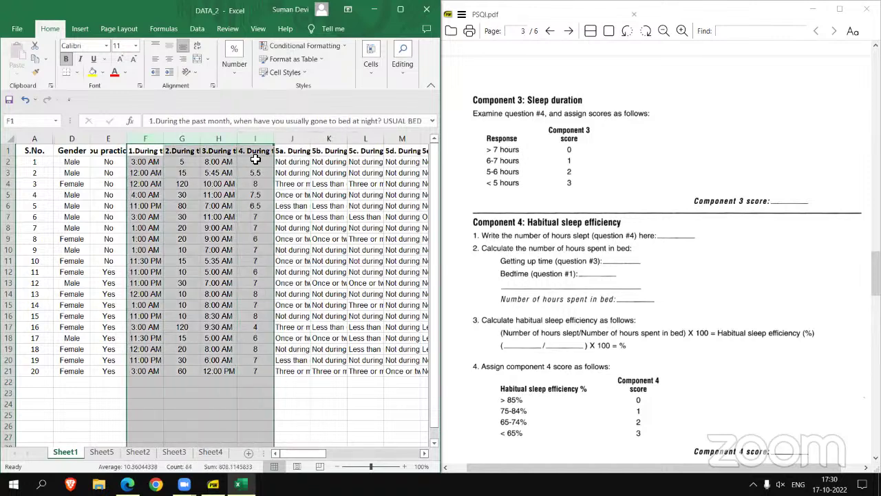
pyautogui.hotkey('ctrl', 'c')
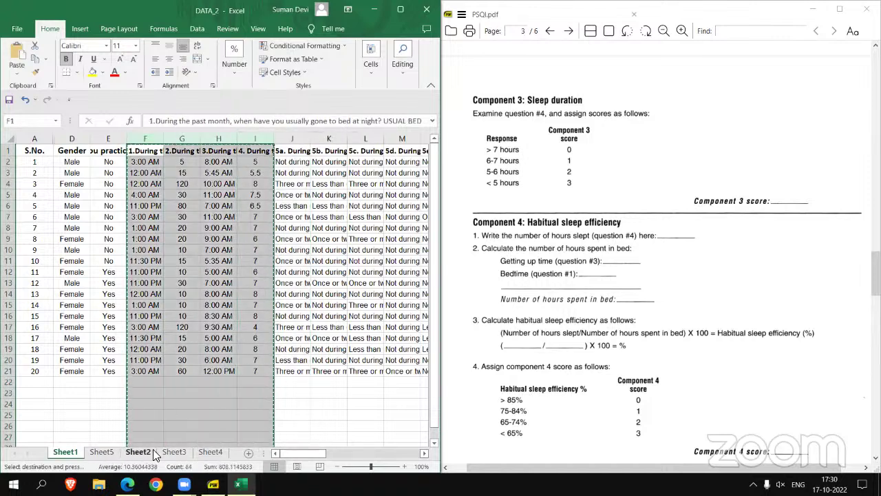
pyautogui.click(111, 454)
pyautogui.click(117, 138)
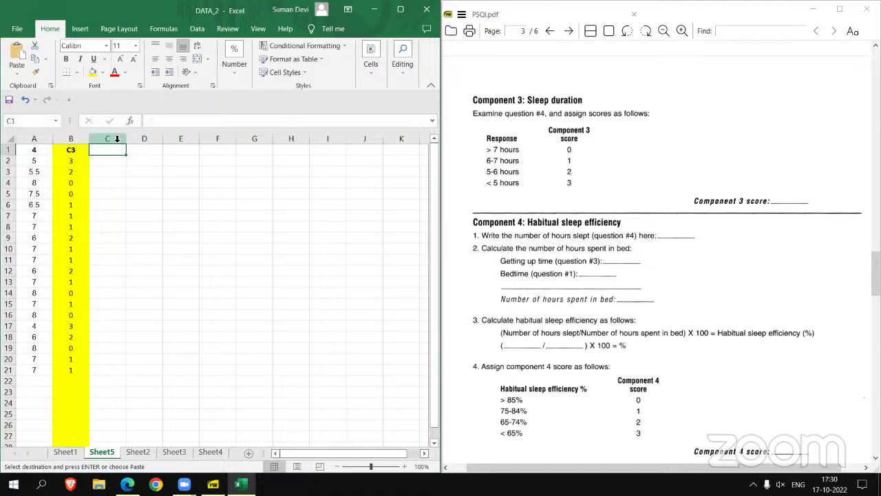
pyautogui.hotkey('ctrl', 'v')
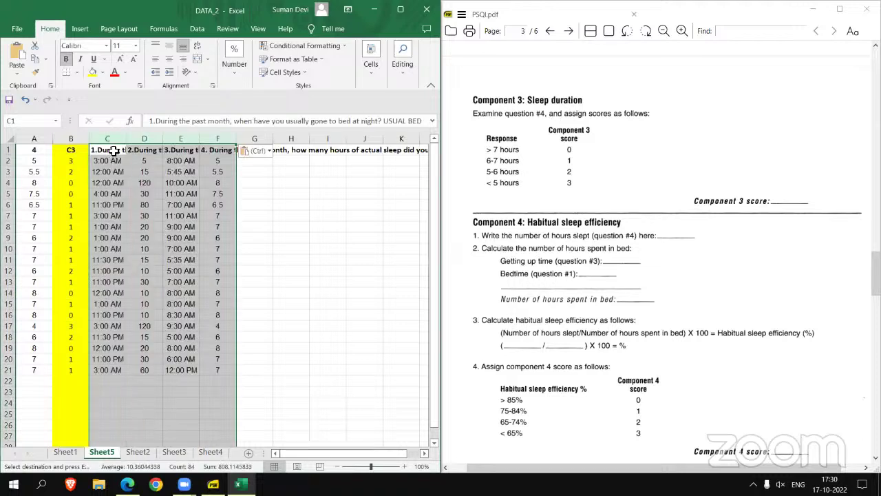
# Step: Shorten the pasted headers in C1:F1 to 1, 2, 3 and 4, and center them
pyautogui.click(116, 150)
pyautogui.write('1.')
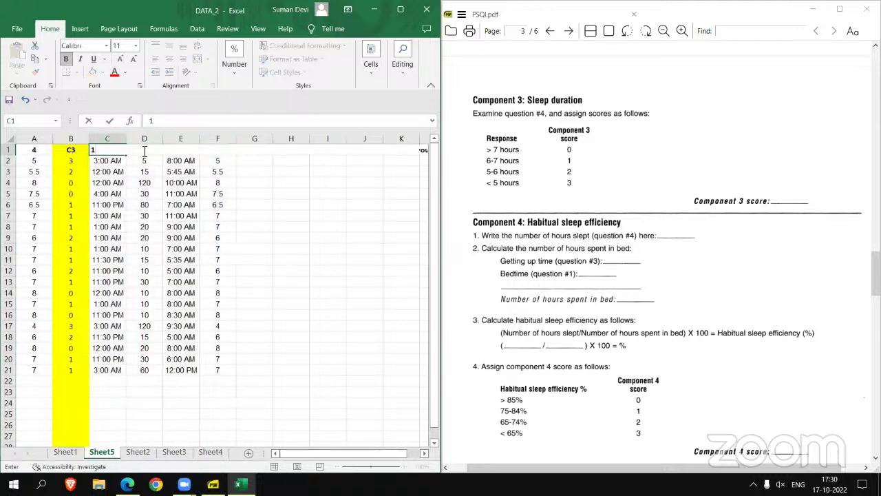
pyautogui.click(144, 138)
pyautogui.write('2.')
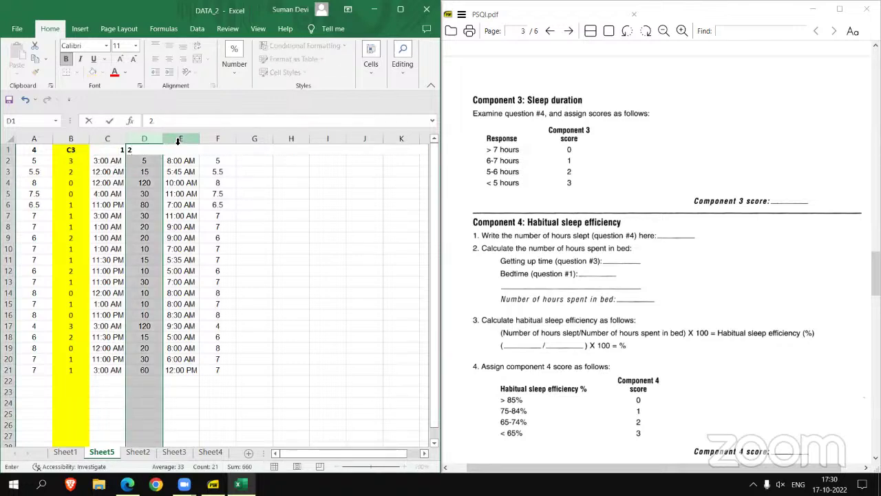
pyautogui.click(179, 139)
pyautogui.write('3.')
pyautogui.click(218, 139)
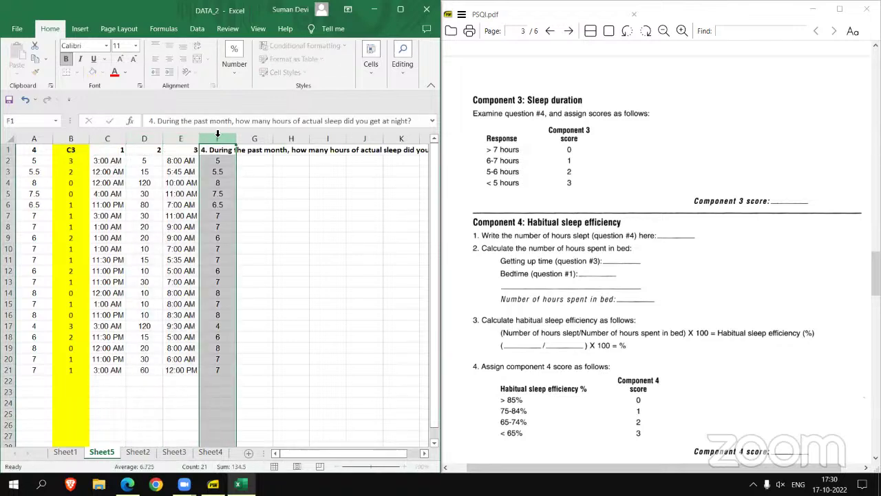
pyautogui.write('4.')
pyautogui.moveTo(107, 149); pyautogui.dragTo(208, 151)
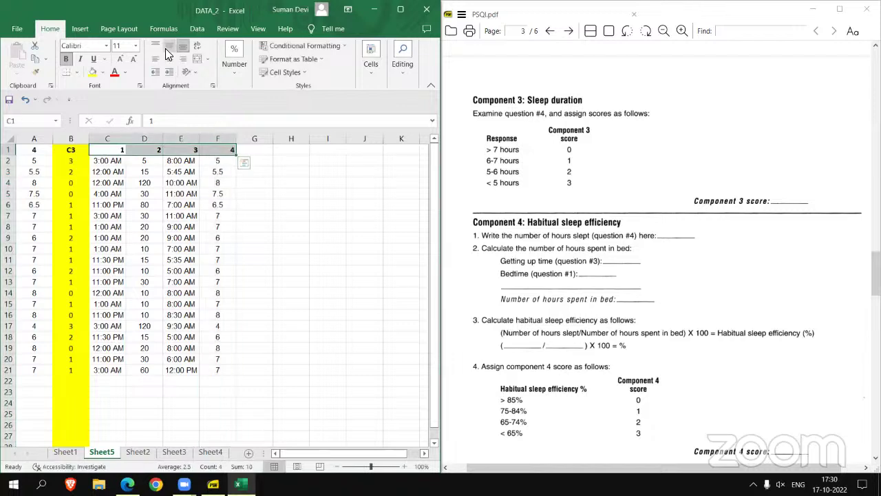
pyautogui.click(166, 56)
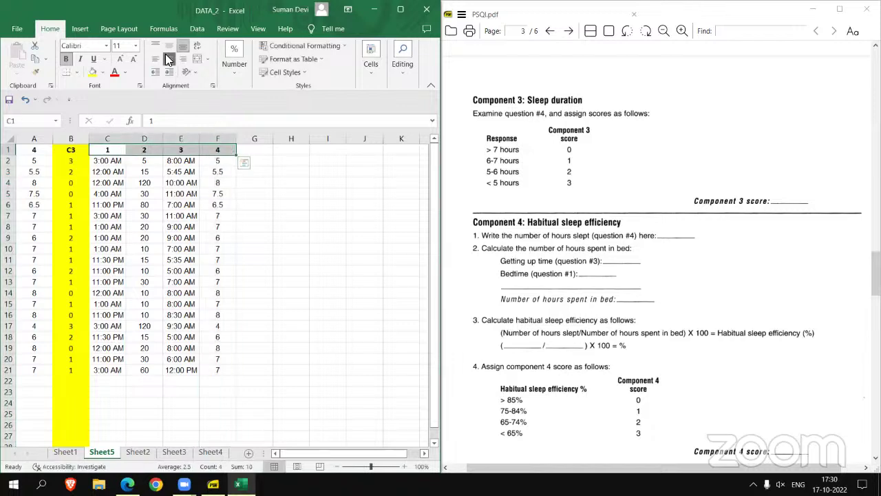
# Step: Enter the header "Den (hours)" in cell G1
pyautogui.click(265, 149)
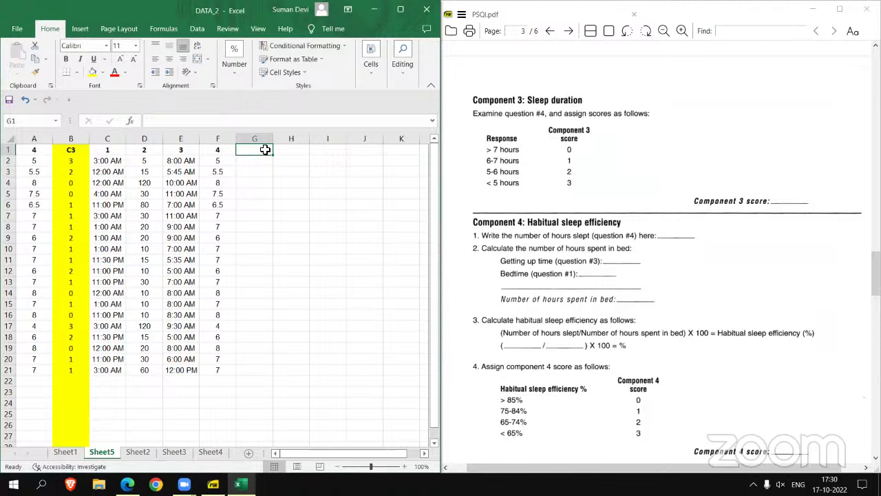
pyautogui.write('Den')
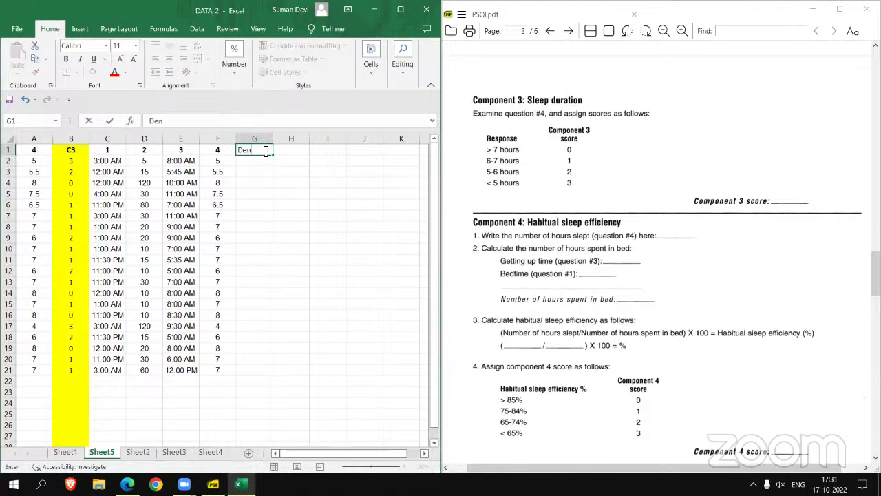
pyautogui.write(' ()')
pyautogui.press('Left')
pyautogui.write('hours')
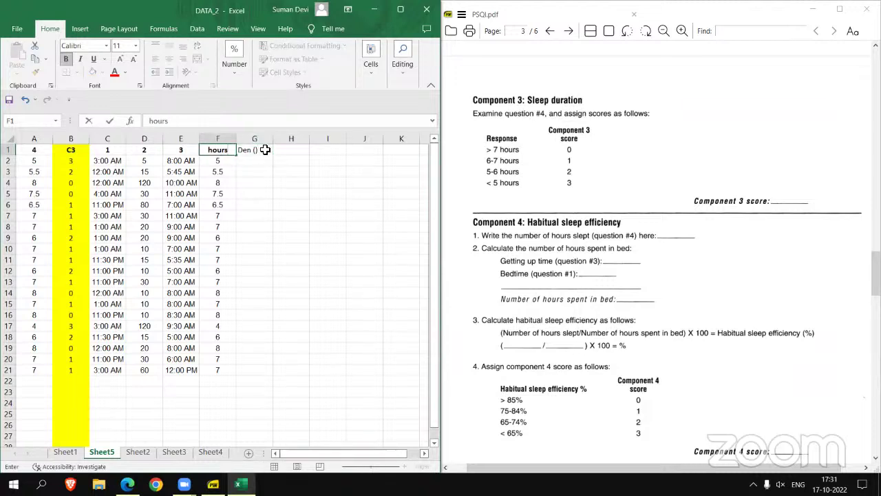
pyautogui.press('Escape')
pyautogui.click(257, 151)
pyautogui.doubleClick(258, 153)
pyautogui.write('hours')
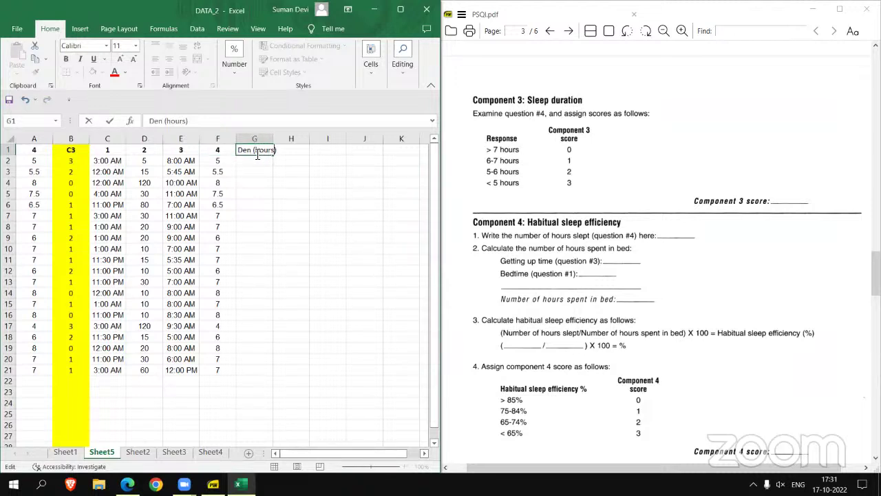
# Step: Make the "Den (hours)" header text bold and widen column G to fit it
pyautogui.moveTo(241, 153); pyautogui.dragTo(288, 158)
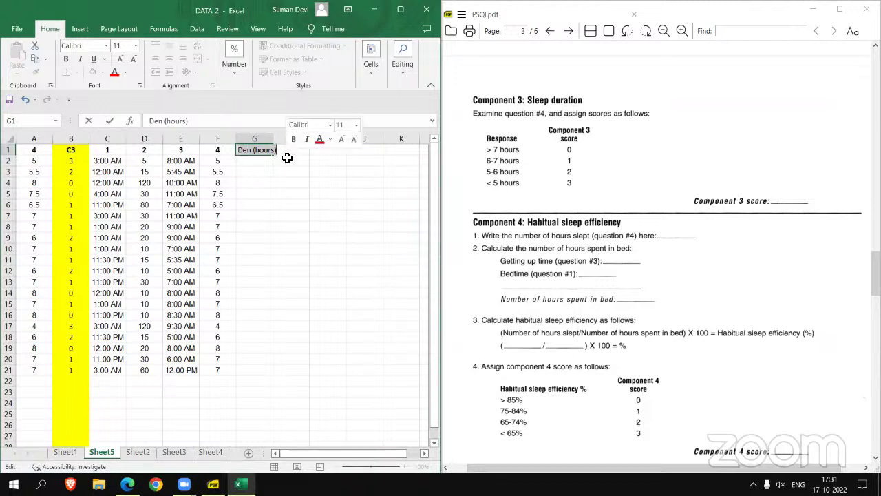
pyautogui.click(293, 139)
pyautogui.click(273, 139)
pyautogui.moveTo(276, 140); pyautogui.dragTo(282, 140)
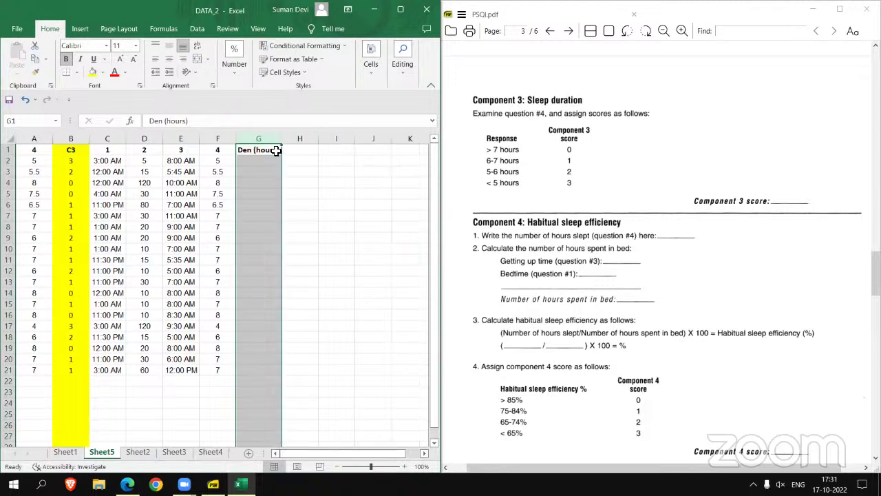
# Step: Enter 5 hours in bed in cell G2 and center column G
pyautogui.click(277, 161)
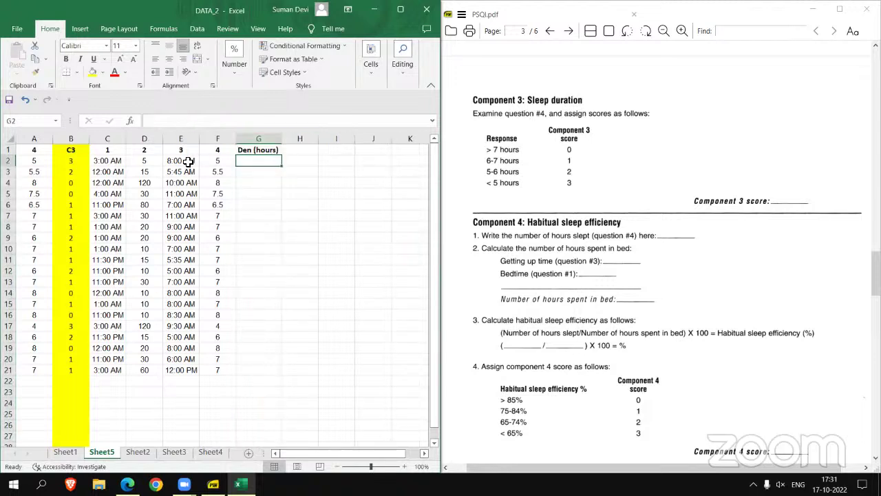
pyautogui.write('5')
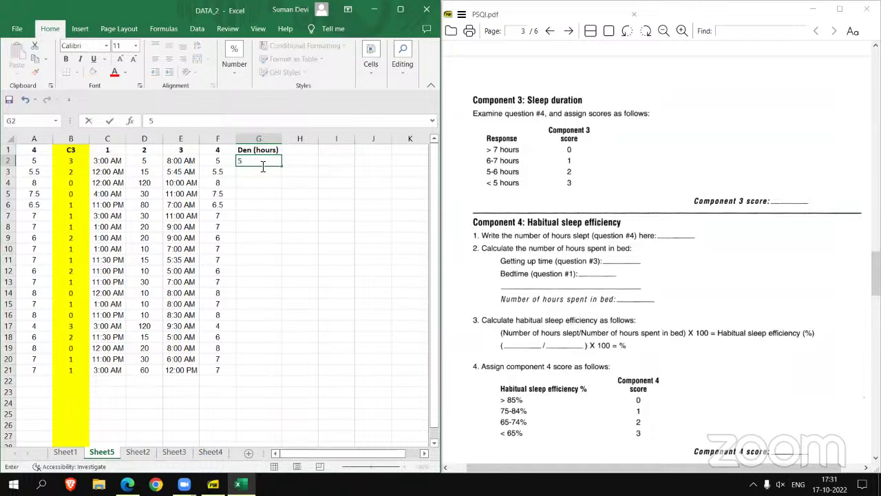
pyautogui.click(248, 174)
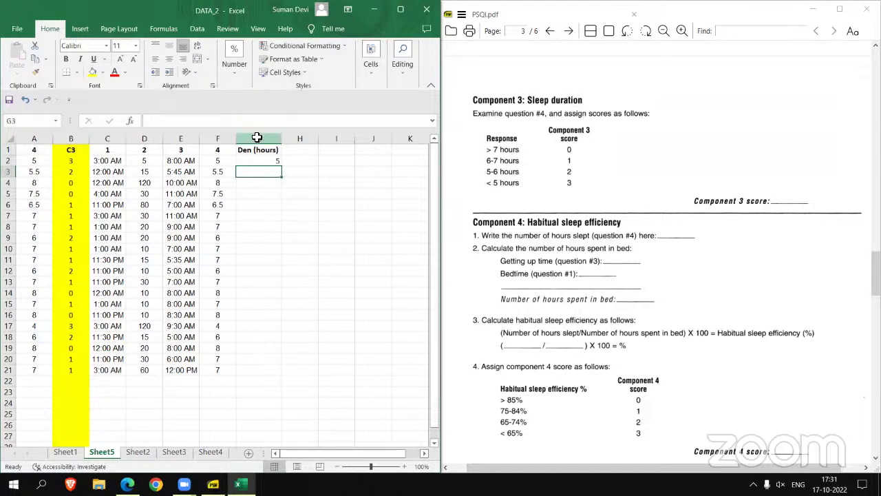
pyautogui.click(258, 138)
pyautogui.click(169, 57)
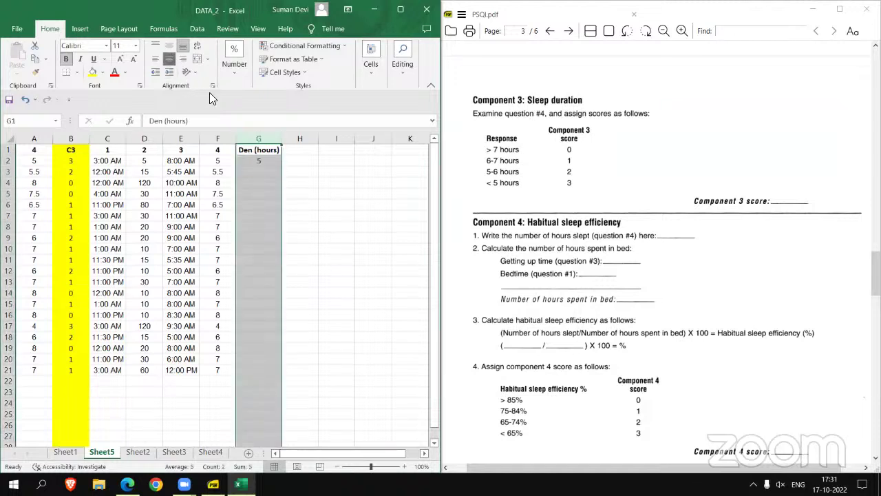
# Step: Enter the hours in bed 5.75, 10 and 7 in cells G3 to G5
pyautogui.click(253, 171)
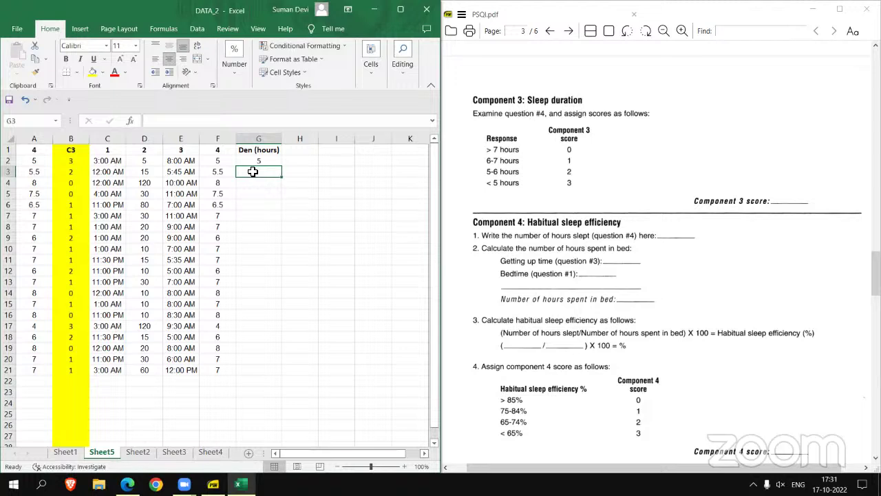
pyautogui.write('5')
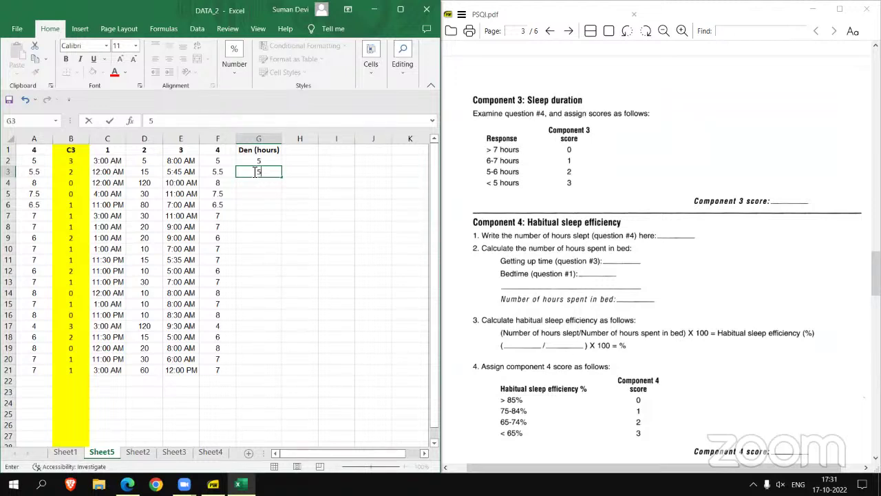
pyautogui.write('.75')
pyautogui.click(256, 185)
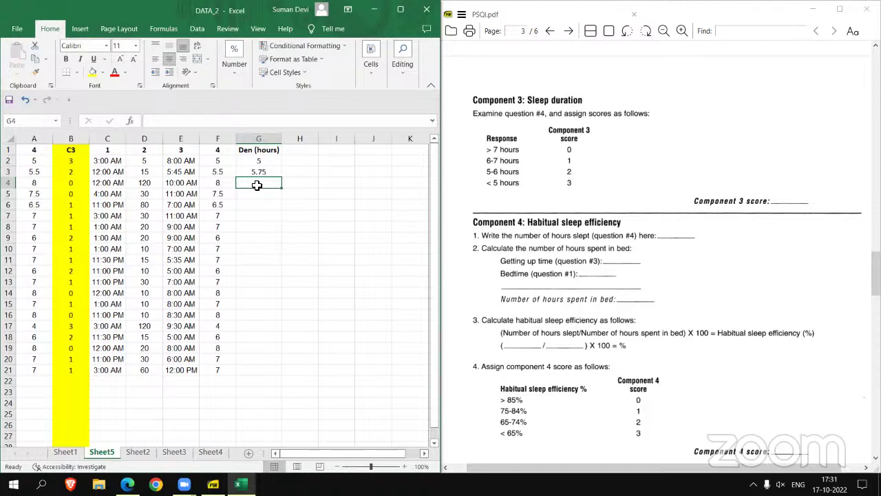
pyautogui.write('10')
pyautogui.click(257, 198)
pyautogui.write('7')
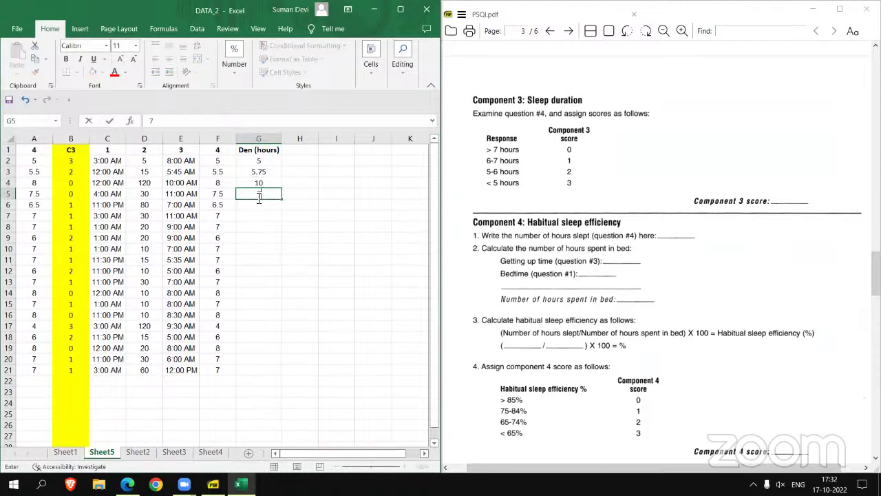
# Step: Enter 8 hours in bed in each of cells G6 to G9
pyautogui.click(257, 206)
pyautogui.write('8')
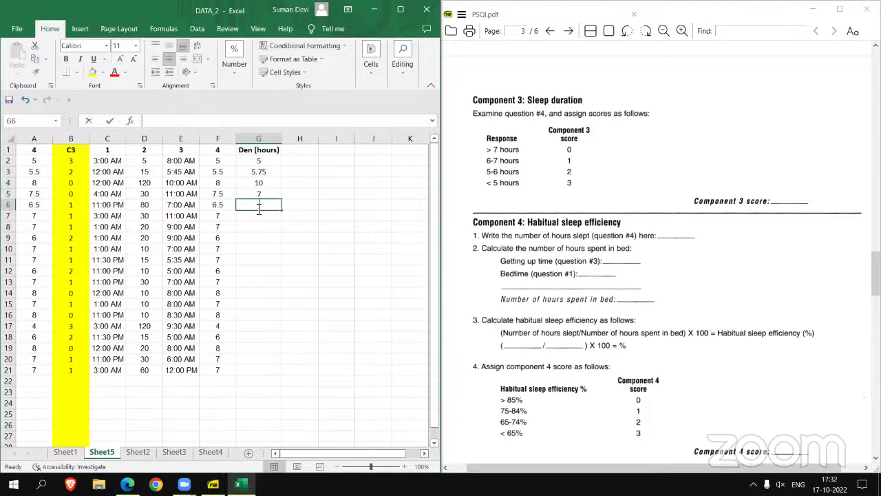
pyautogui.click(257, 217)
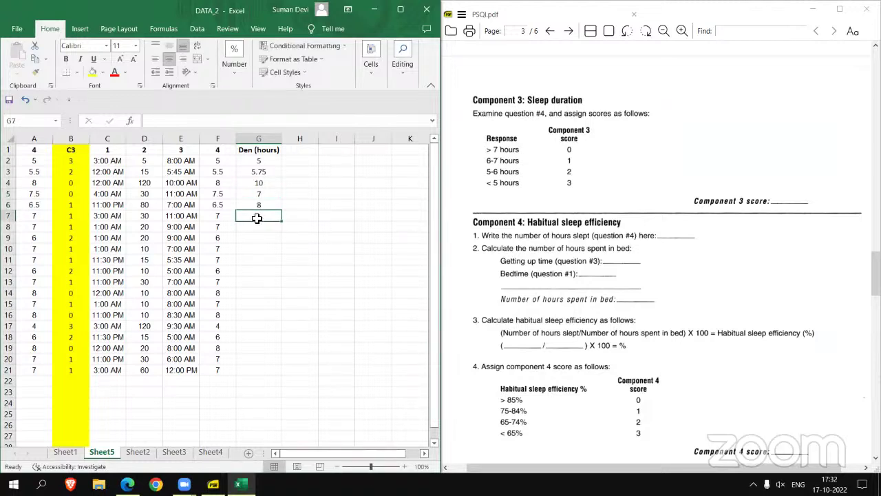
pyautogui.write('8')
pyautogui.click(257, 226)
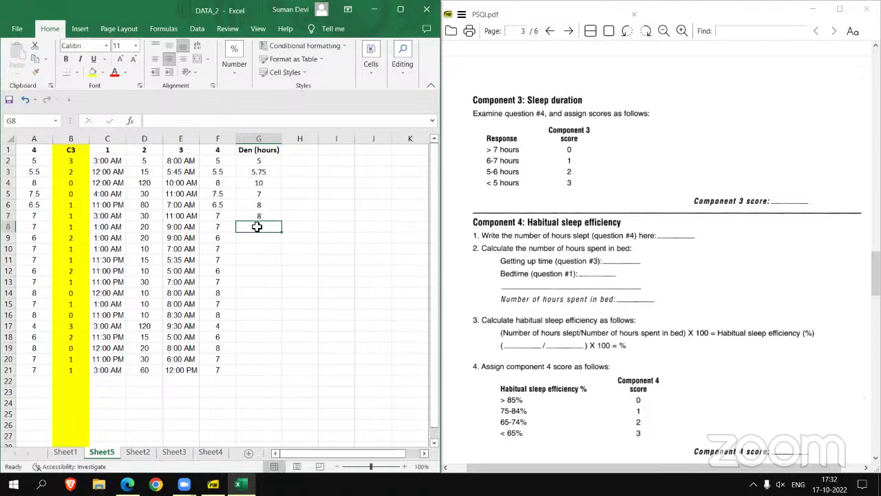
pyautogui.write('8')
pyautogui.click(256, 238)
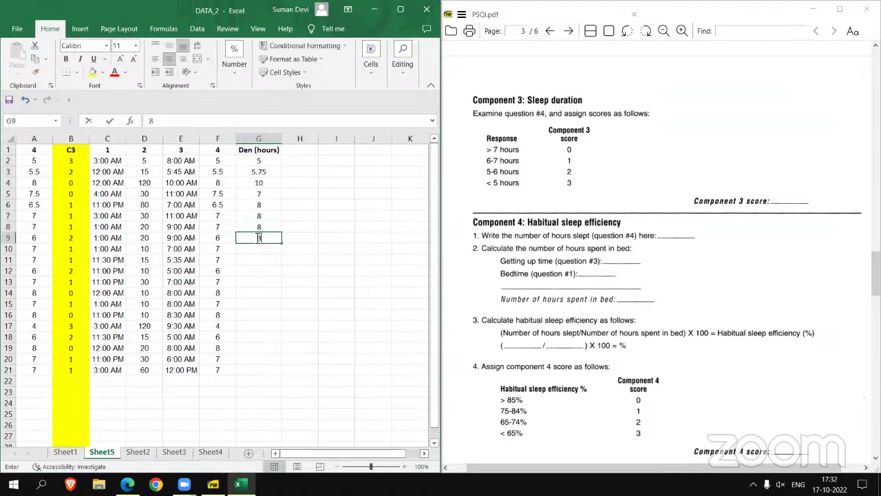
pyautogui.write('8')
# Step: Enter the hours in bed 6 in cell G10 and 6.08 in cell G11
pyautogui.click(258, 253)
pyautogui.write('8')
pyautogui.press('BackSpace')
pyautogui.write('6')
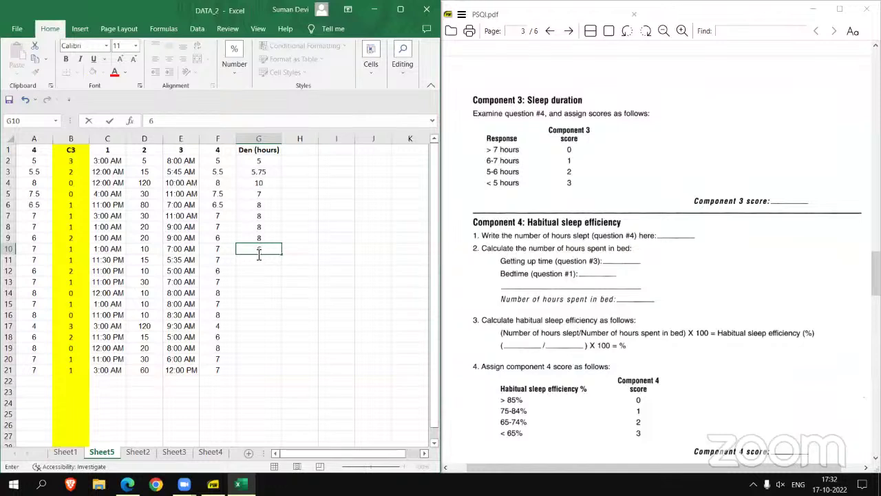
pyautogui.click(257, 262)
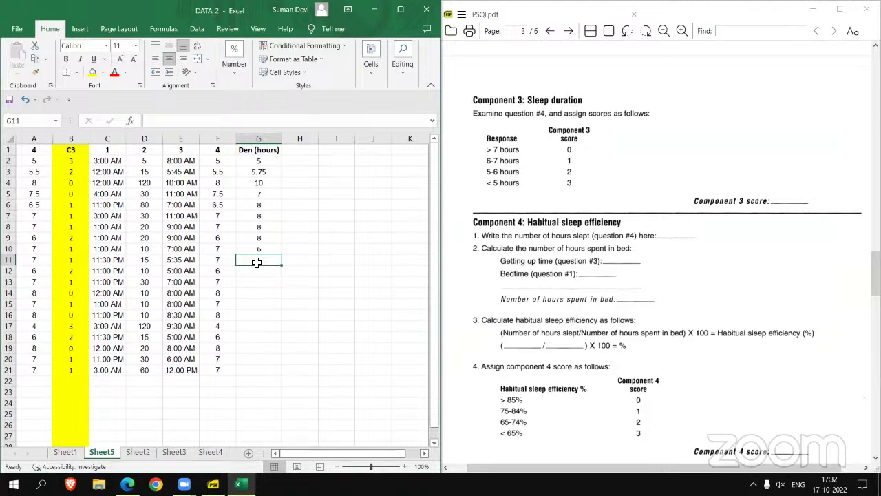
pyautogui.write('6.08')
pyautogui.click(266, 281)
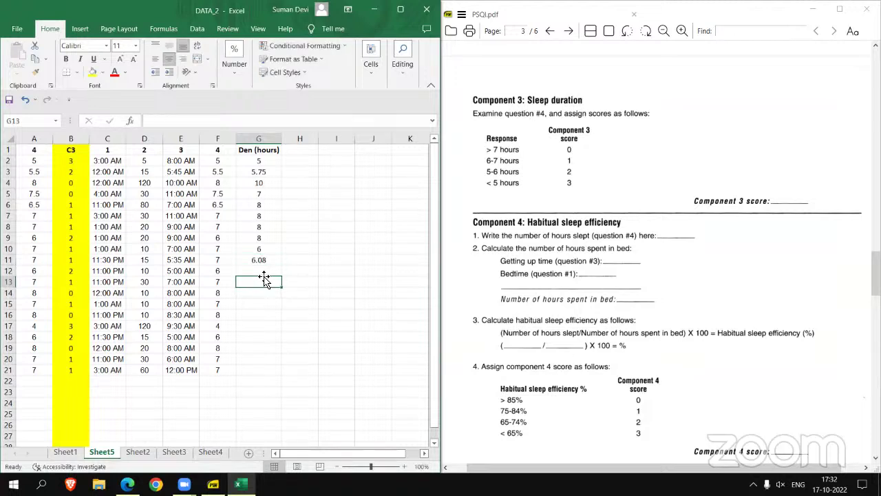
# Step: Enter the hours in bed 6, 8, 8 and 7 in cells G12 to G15
pyautogui.click(264, 274)
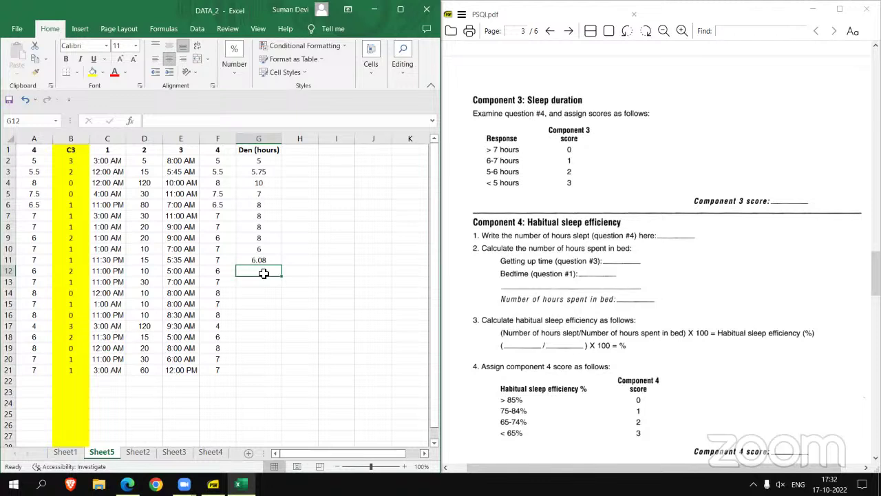
pyautogui.write('6')
pyautogui.click(262, 280)
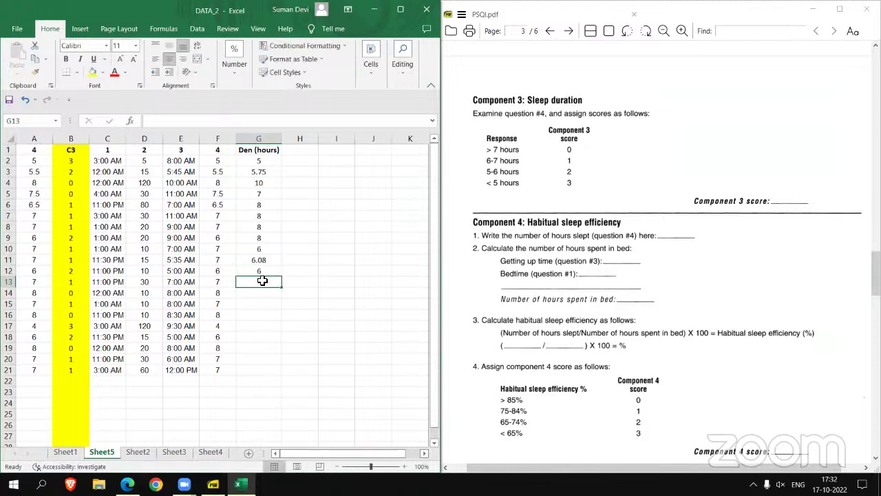
pyautogui.write('8')
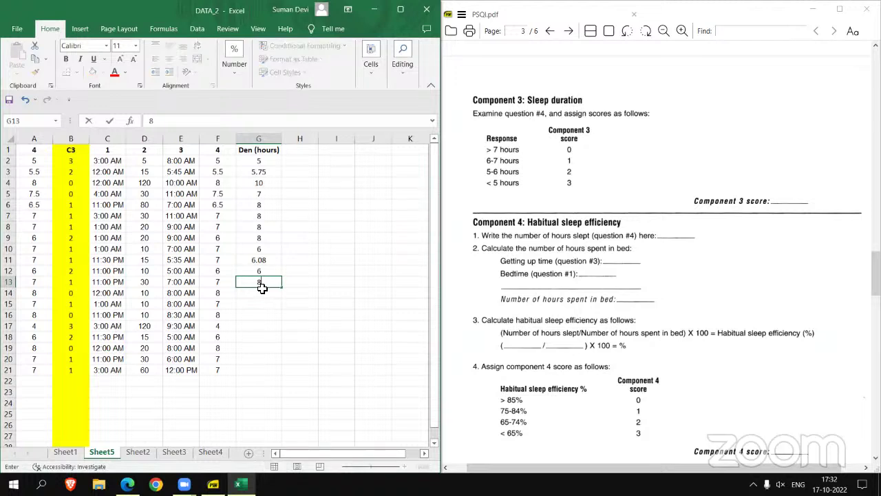
pyautogui.click(262, 289)
pyautogui.write('8')
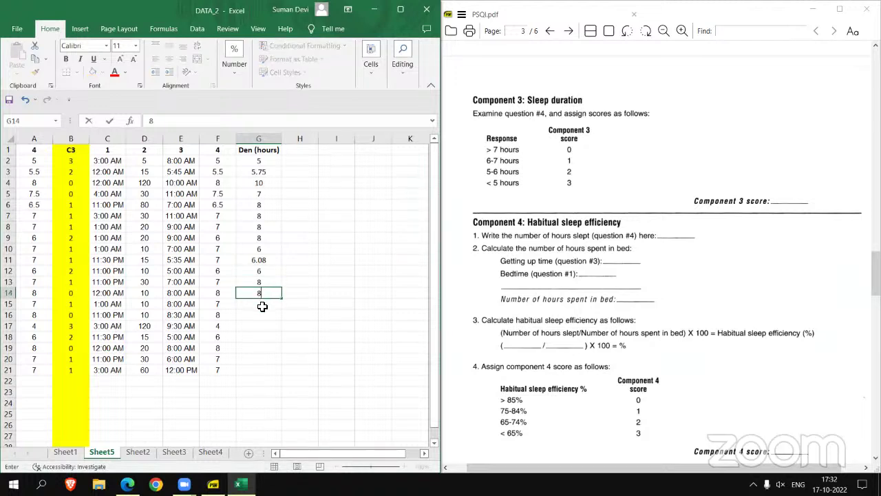
pyautogui.click(263, 306)
pyautogui.write('7')
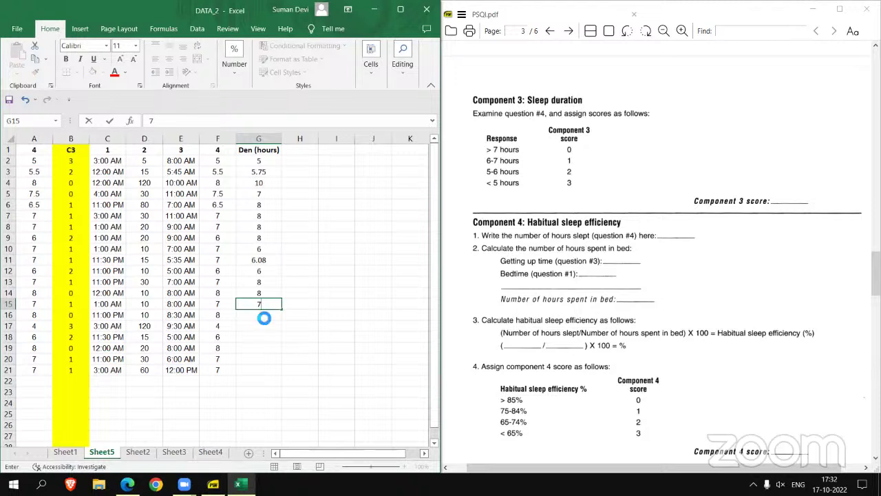
# Step: Enter the hours in bed 9.5, 6.5 and 5.5 in cells G16 to G18
pyautogui.click(262, 315)
pyautogui.write('9')
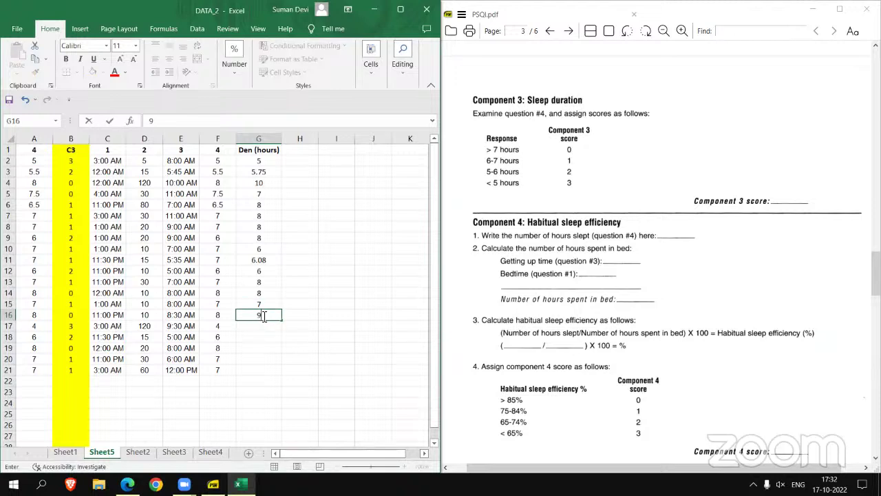
pyautogui.write('.5')
pyautogui.click(264, 325)
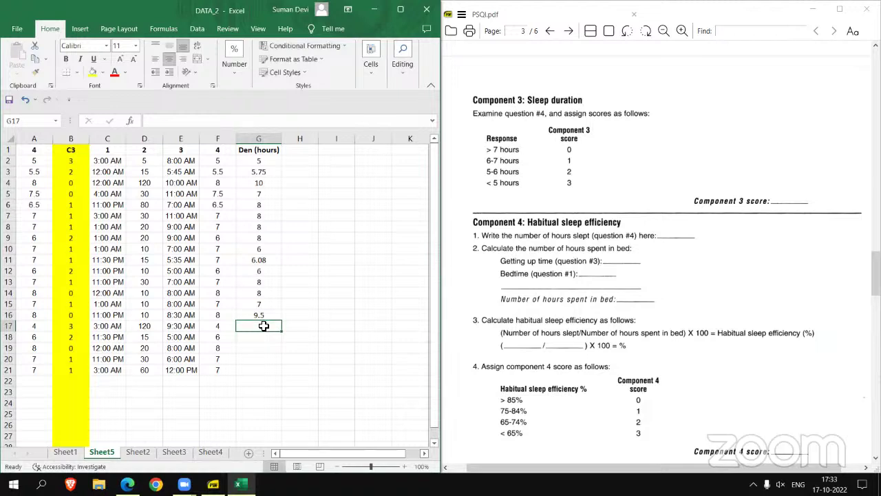
pyautogui.write('6.5')
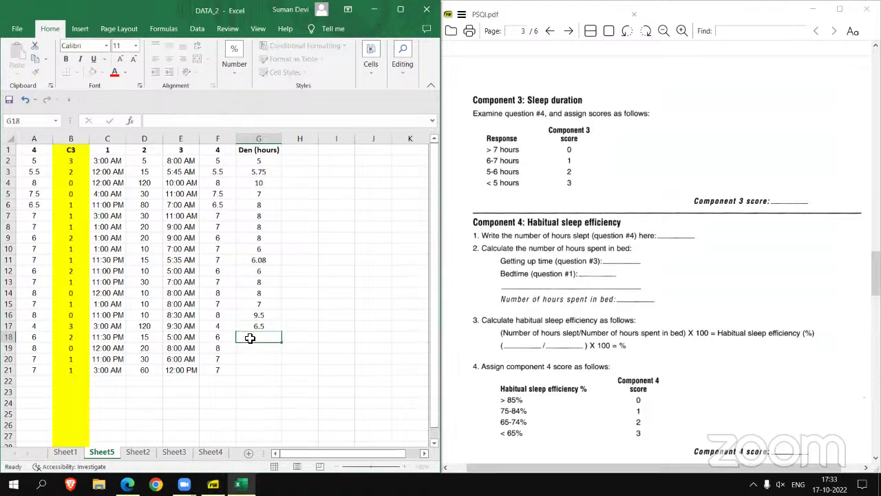
pyautogui.click(250, 338)
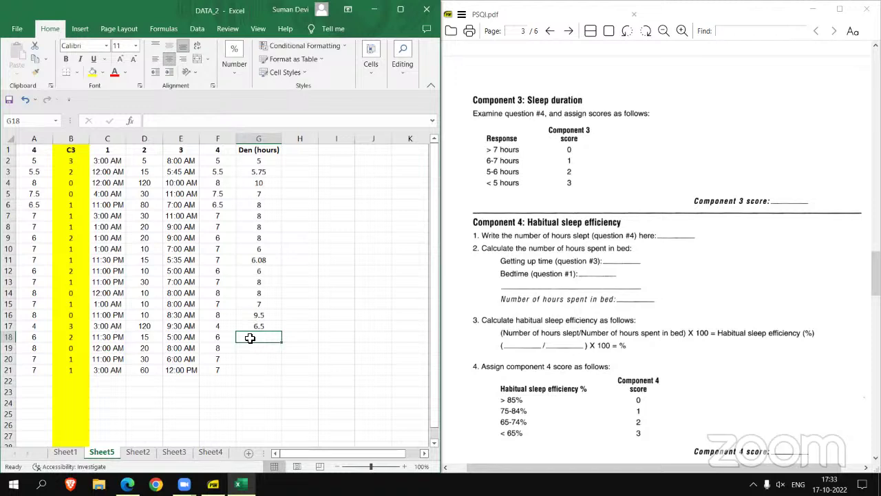
pyautogui.write('5.5')
# Step: Enter the hours in bed 8, 7 and 9 in cells G19 to G21
pyautogui.click(250, 348)
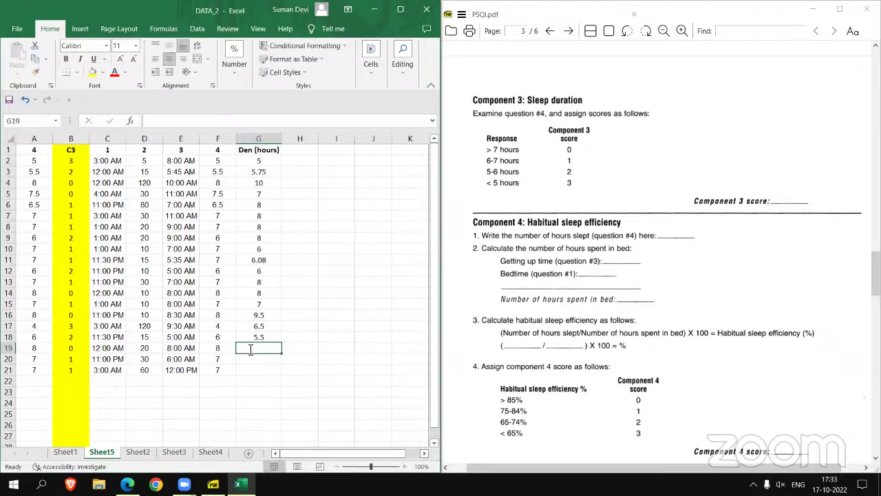
pyautogui.write('8')
pyautogui.click(250, 359)
pyautogui.write('7')
pyautogui.click(250, 371)
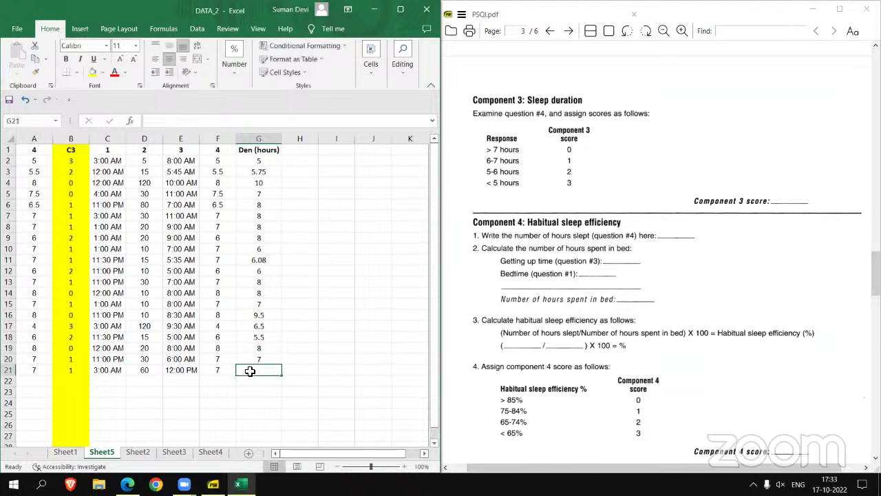
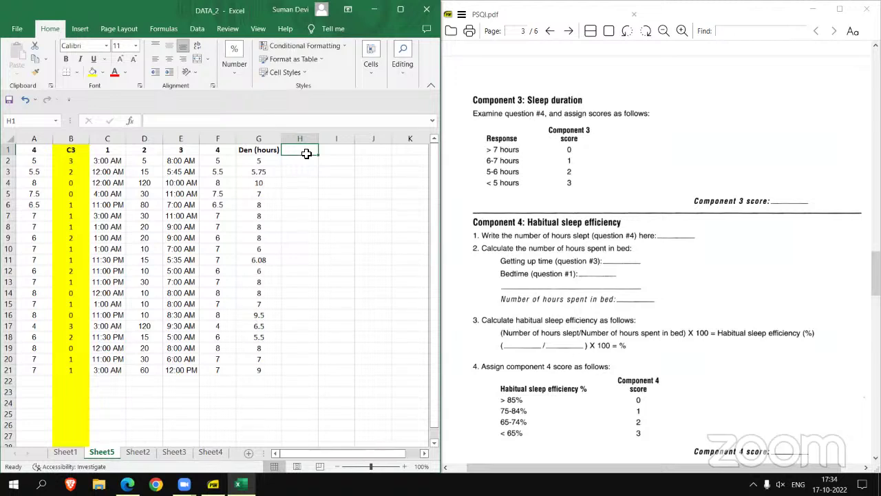
# Step: Enter the header "2 (hours)" in cell H1
pyautogui.doubleClick(305, 153)
pyautogui.write('2')
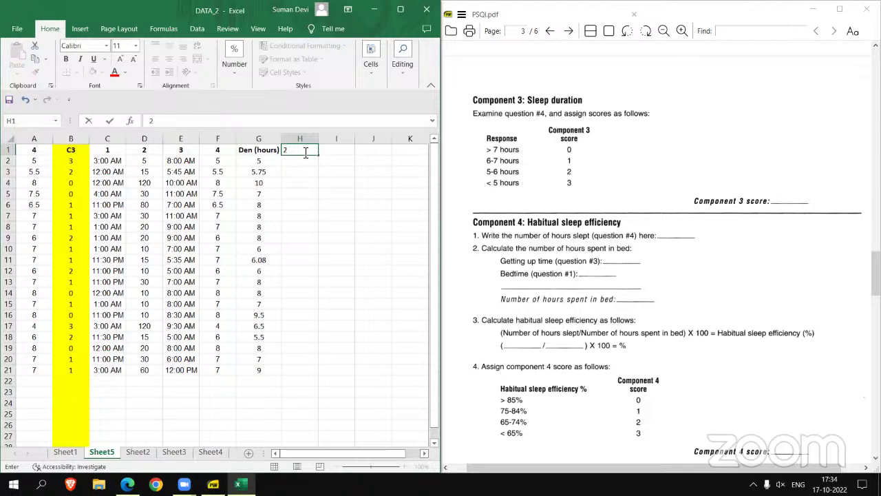
pyautogui.write(' ()')
pyautogui.press('Left')
pyautogui.click(305, 153)
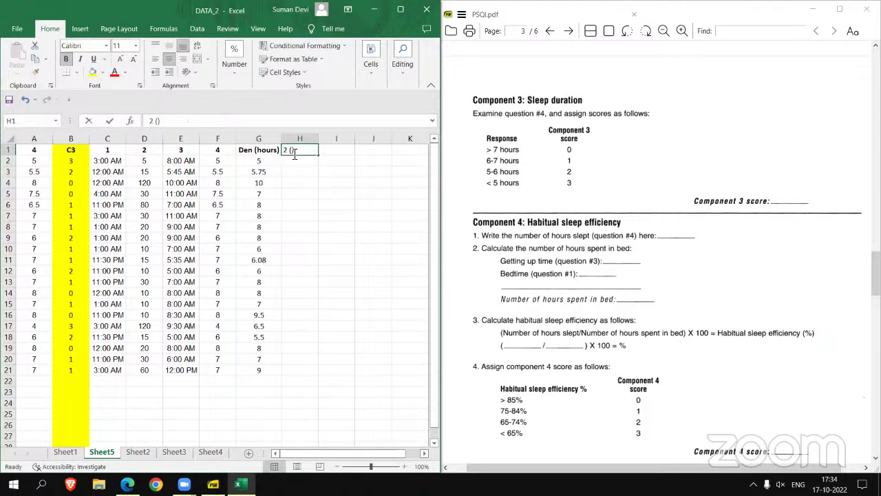
pyautogui.doubleClick(294, 155)
pyautogui.write('ho')
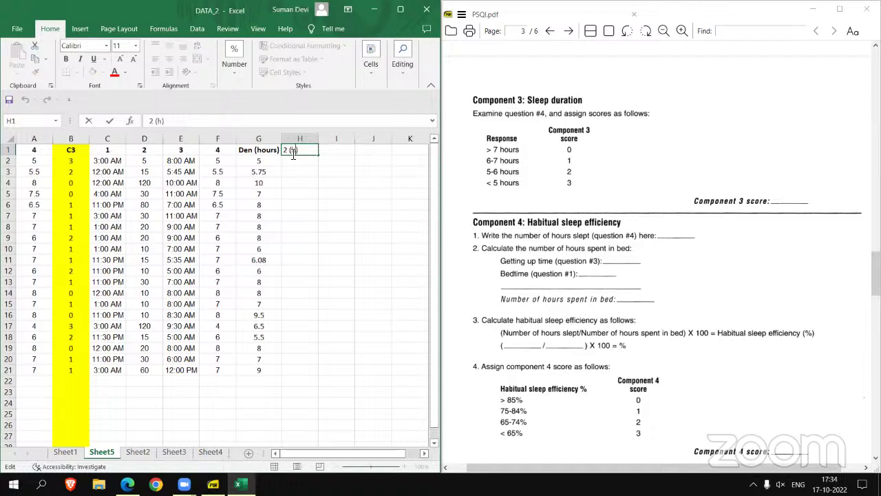
pyautogui.write('urs')
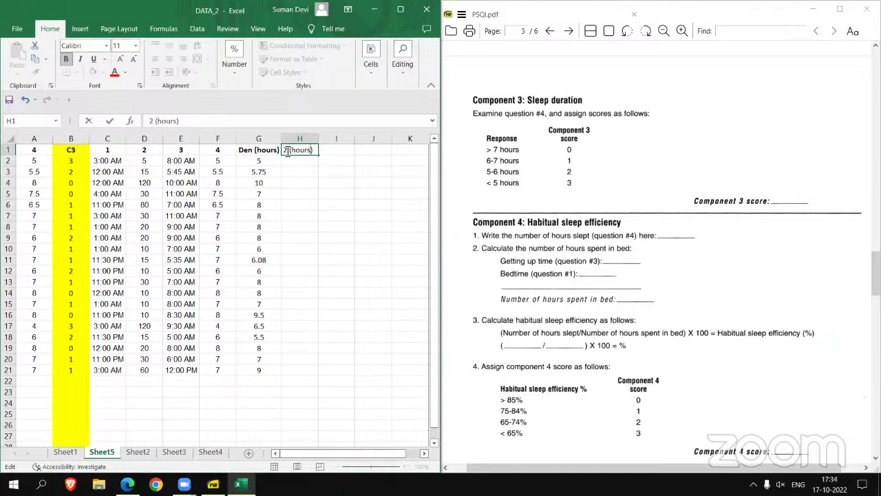
# Step: Make the header text in H1 bold and center column H
pyautogui.moveTo(285, 151); pyautogui.dragTo(316, 154)
pyautogui.click(317, 154)
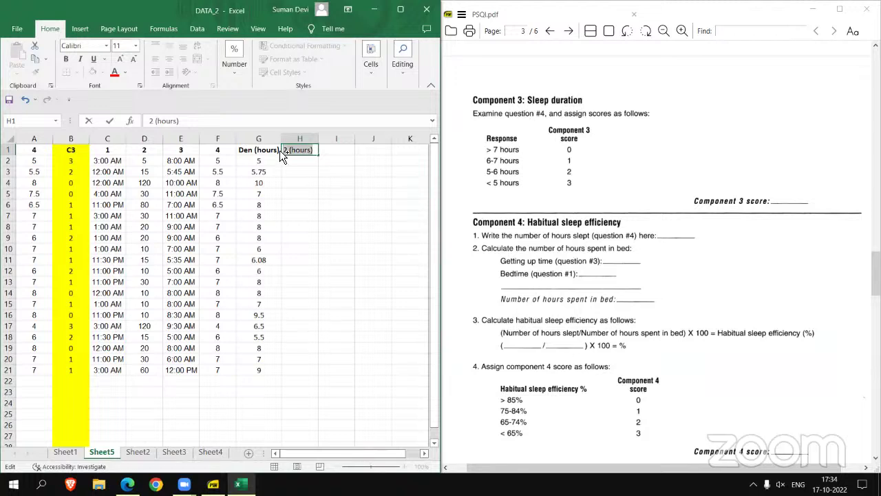
pyautogui.hotkey('ctrl', 'b')
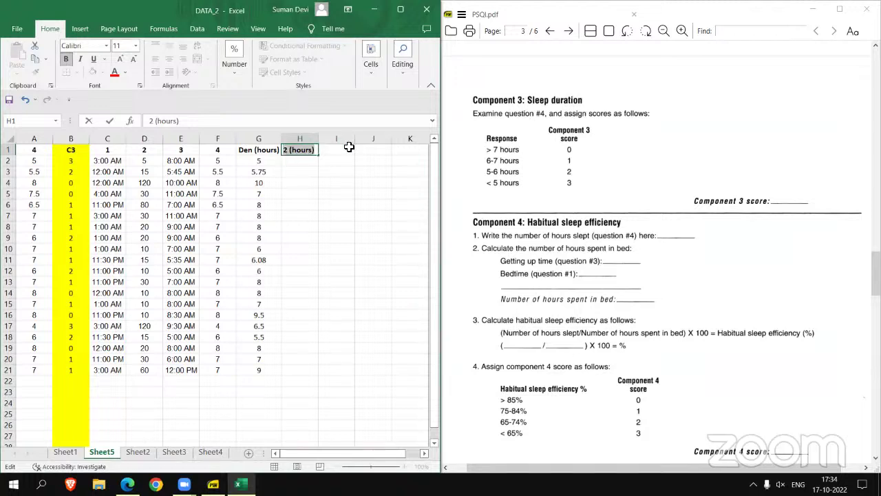
pyautogui.click(324, 176)
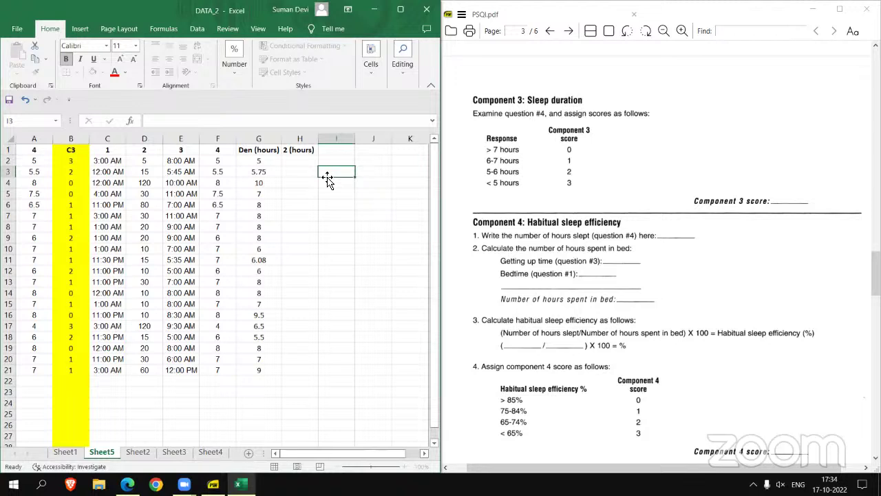
pyautogui.click(300, 139)
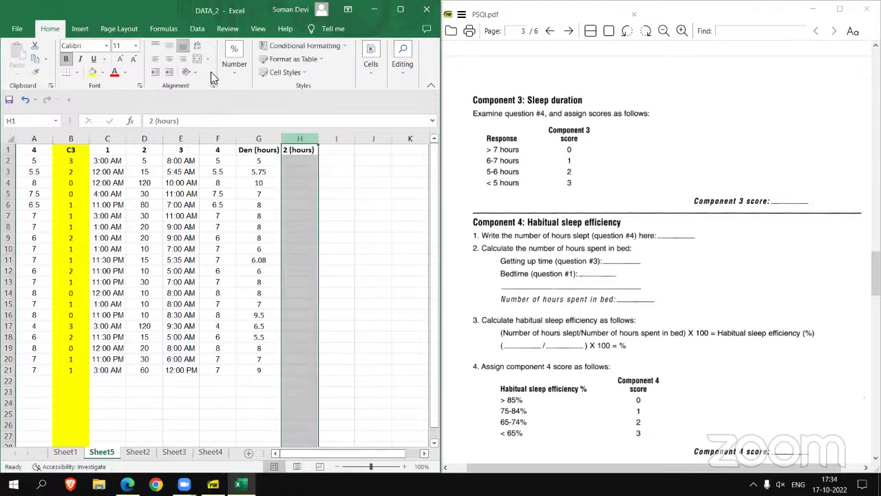
pyautogui.click(168, 59)
# Step: Convert the question 2 minutes to hours with =D2/60 in cell H2 and fill the formula down to H21
pyautogui.click(314, 162)
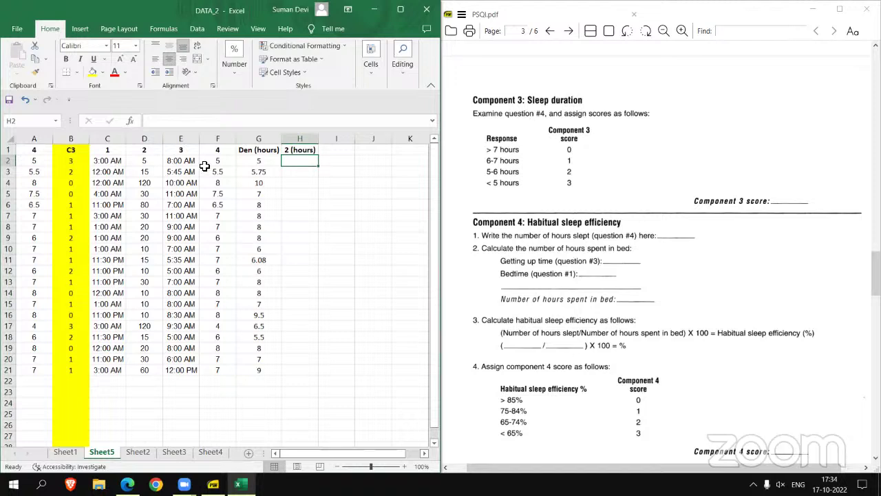
pyautogui.doubleClick(298, 162)
pyautogui.write('=')
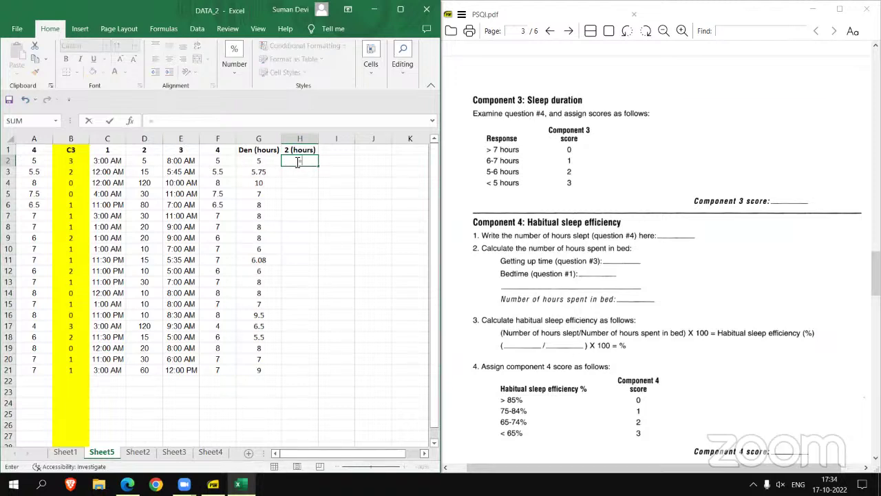
pyautogui.click(145, 163)
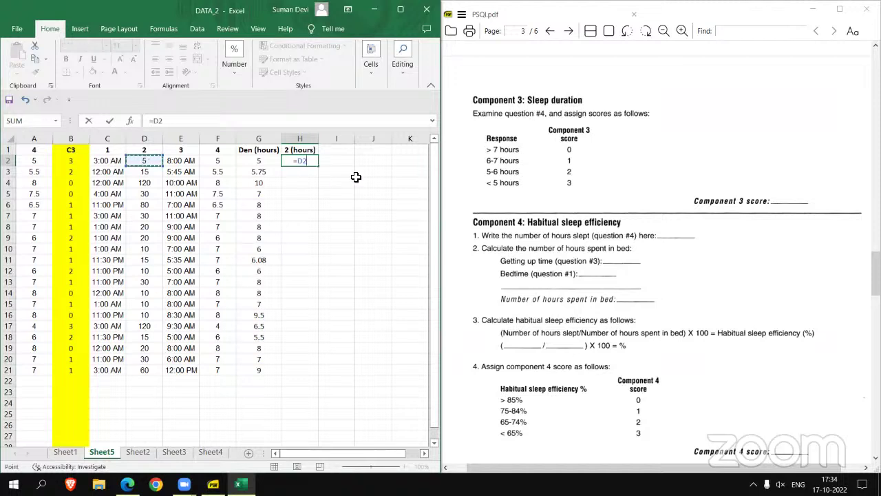
pyautogui.write('/60')
pyautogui.press('Return')
pyautogui.click(305, 163)
pyautogui.moveTo(319, 167); pyautogui.dragTo(311, 373)
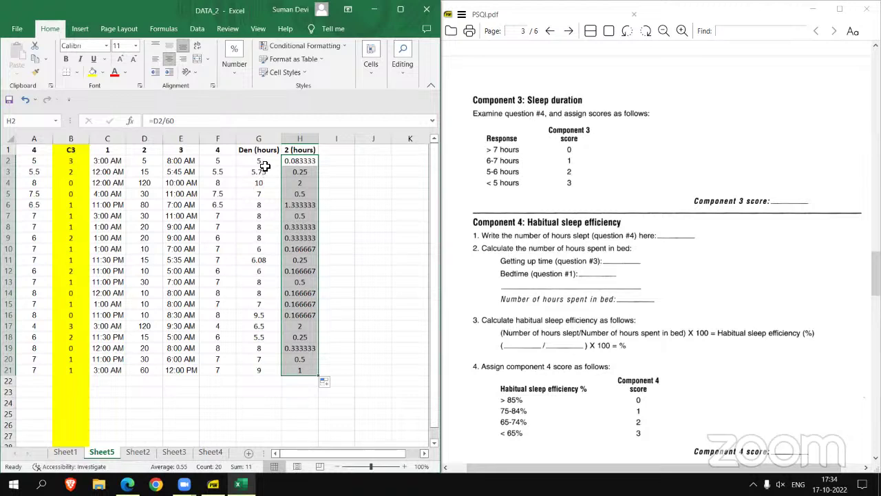
# Step: Enter the bold header "Num (hours)" in cell I1 and widen column I to fit it
pyautogui.click(327, 153)
pyautogui.write('=')
pyautogui.write('Num')
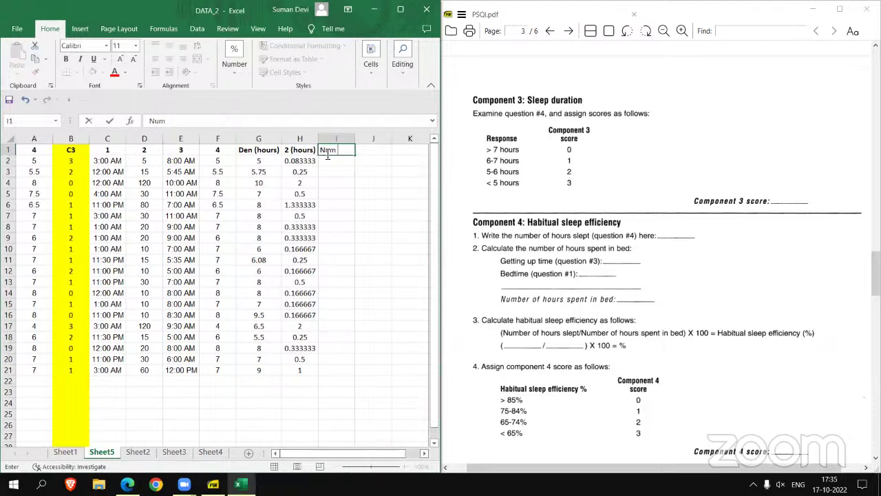
pyautogui.write(' ()')
pyautogui.press('Left')
pyautogui.write('ho')
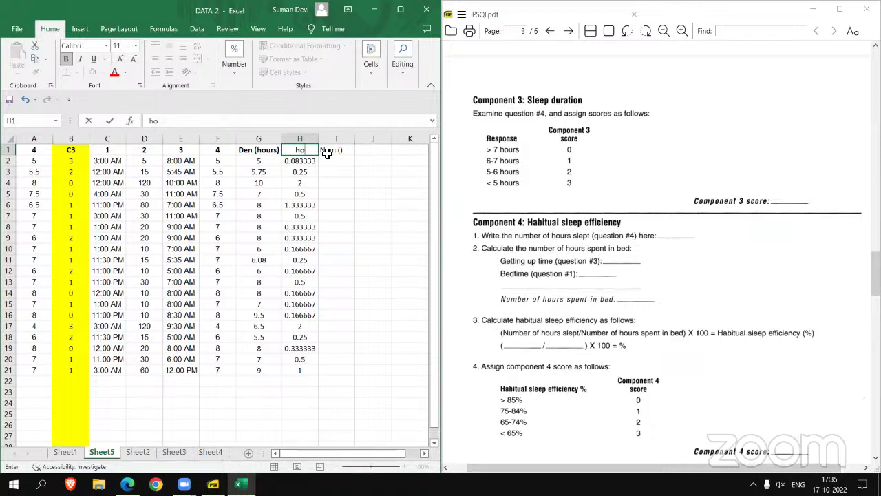
pyautogui.press('Escape')
pyautogui.doubleClick(339, 150)
pyautogui.write('hours')
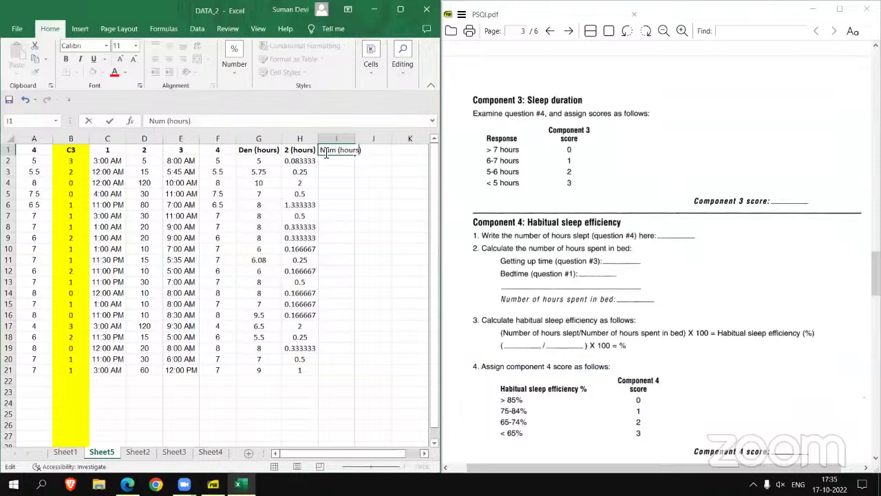
pyautogui.click(351, 140)
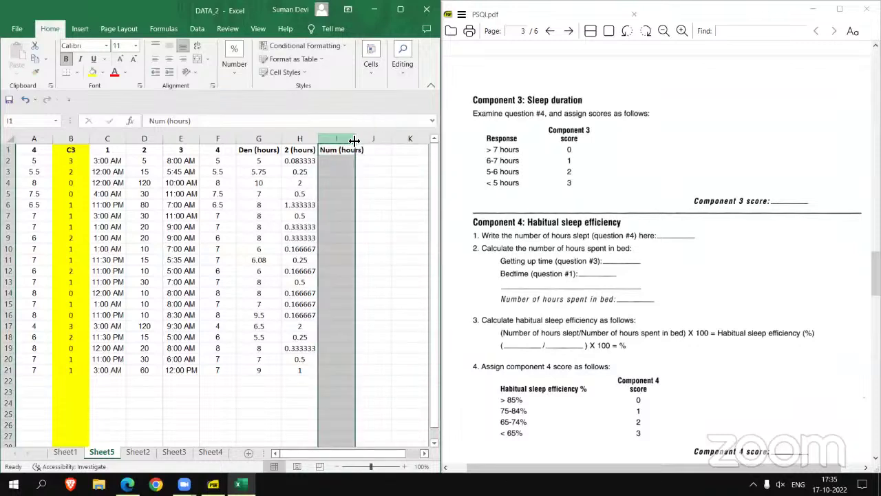
pyautogui.moveTo(354, 140); pyautogui.dragTo(364, 144)
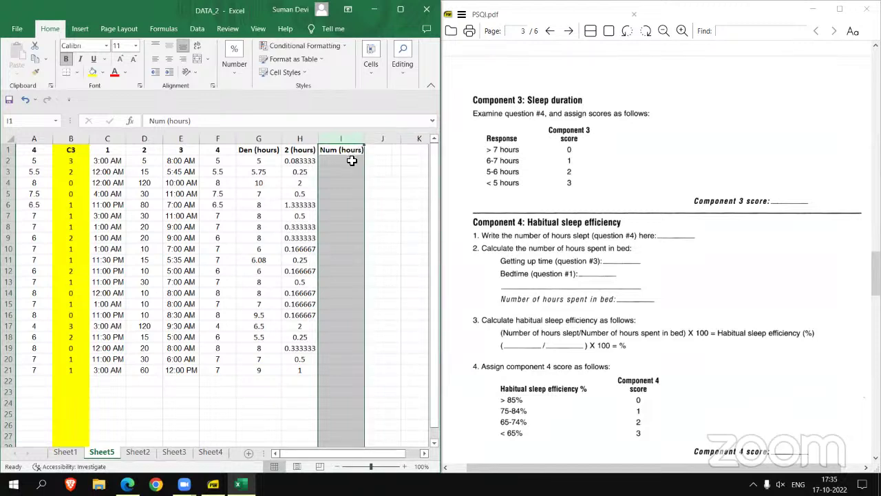
# Step: Calculate the hours slept with =G2-H2 in cell I2 and fill the formula down to I21
pyautogui.click(352, 161)
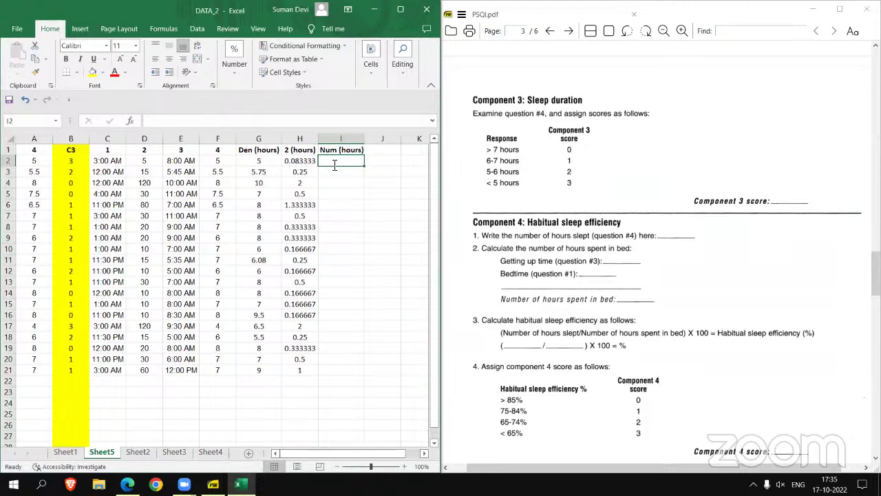
pyautogui.write('=')
pyautogui.click(271, 161)
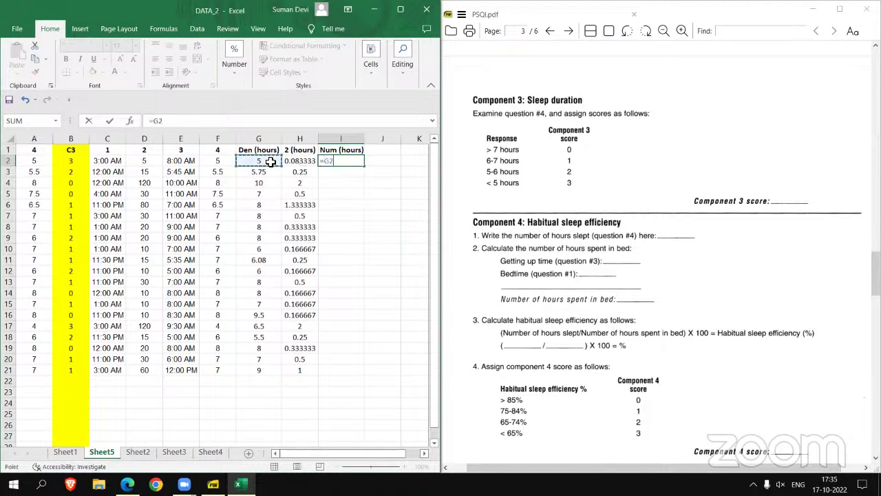
pyautogui.write('-')
pyautogui.click(308, 161)
pyautogui.press('Return')
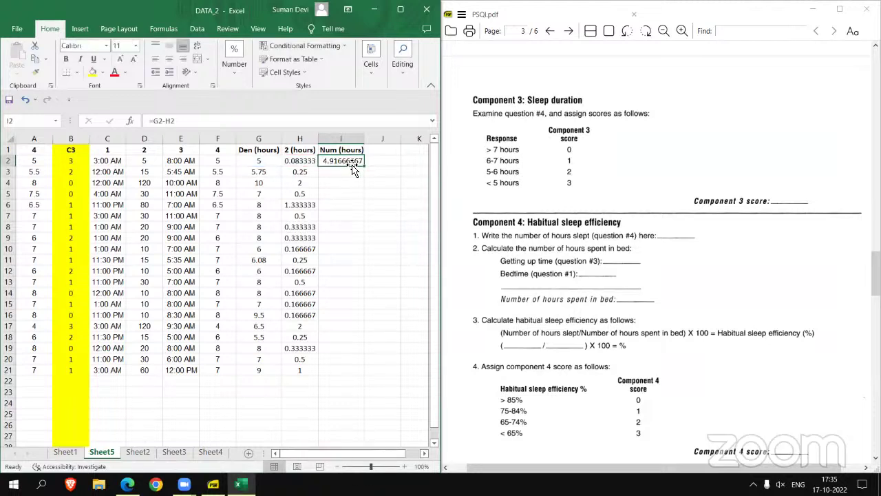
pyautogui.moveTo(364, 166); pyautogui.dragTo(364, 376)
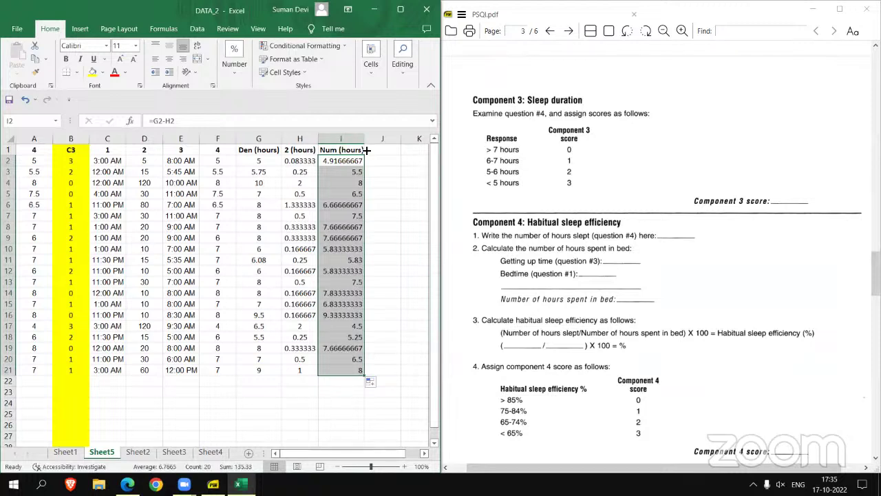
# Step: Enter the bold header "Eff" in cell J1 and center column J
pyautogui.click(382, 151)
pyautogui.write('Eff')
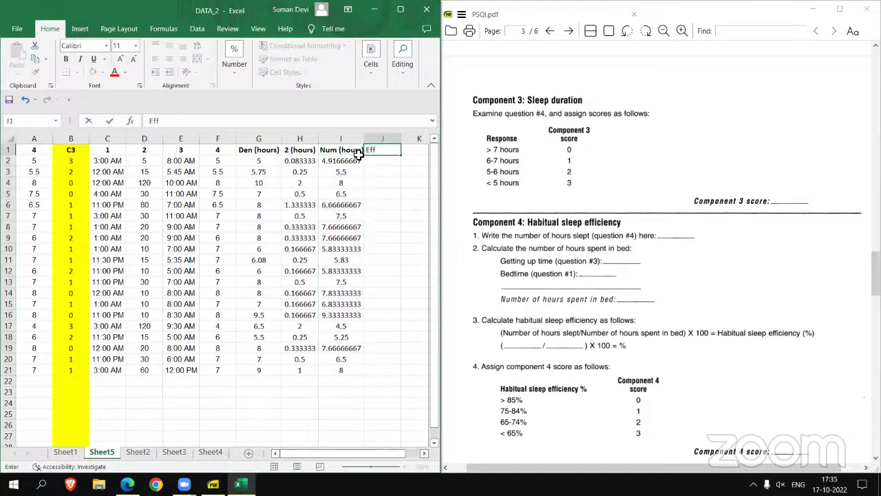
pyautogui.doubleClick(385, 151)
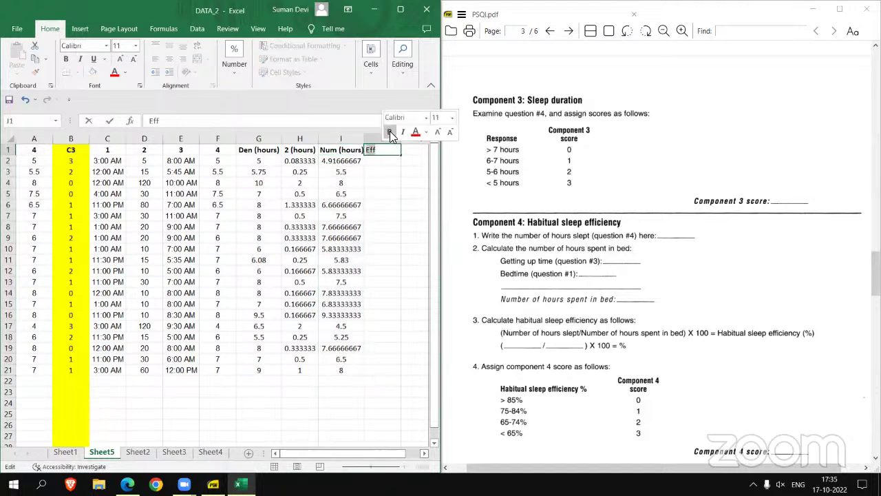
pyautogui.click(390, 132)
pyautogui.click(383, 138)
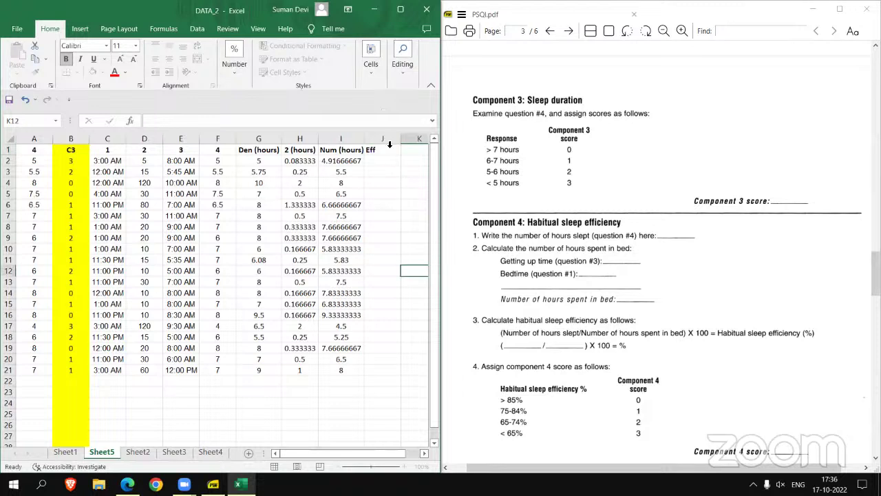
pyautogui.click(168, 59)
# Step: Calculate the sleep efficiency with =(I2/G2)*100 in cell J2 and fill the formula down to J21
pyautogui.doubleClick(379, 162)
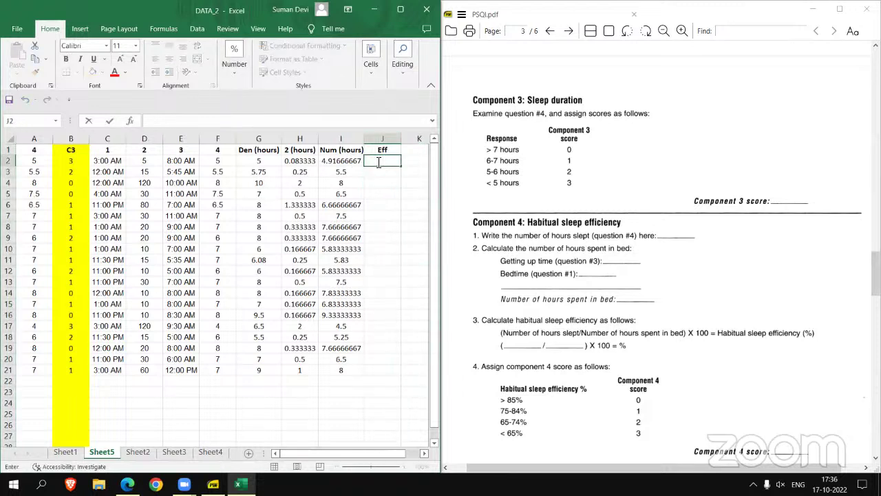
pyautogui.write('=(')
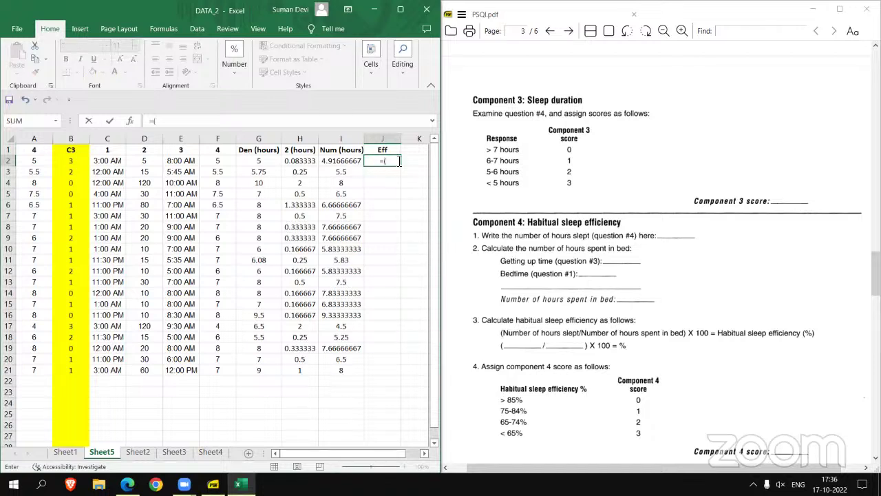
pyautogui.click(327, 161)
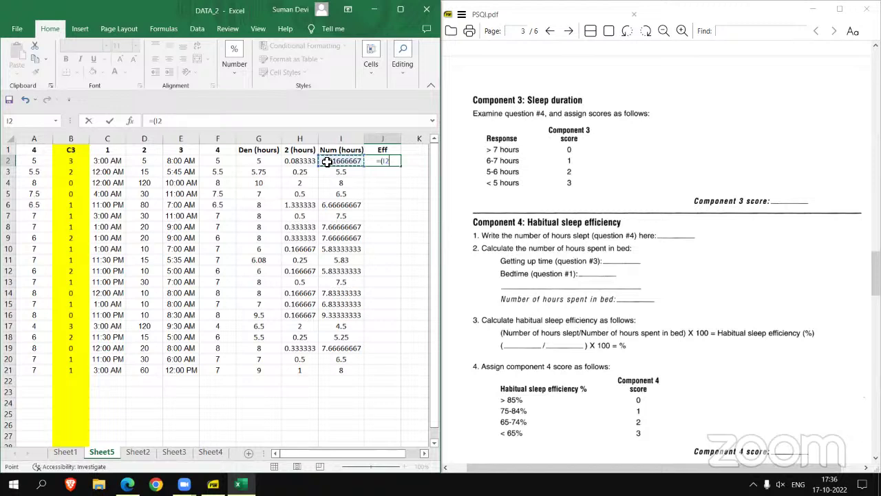
pyautogui.write('/')
pyautogui.click(262, 159)
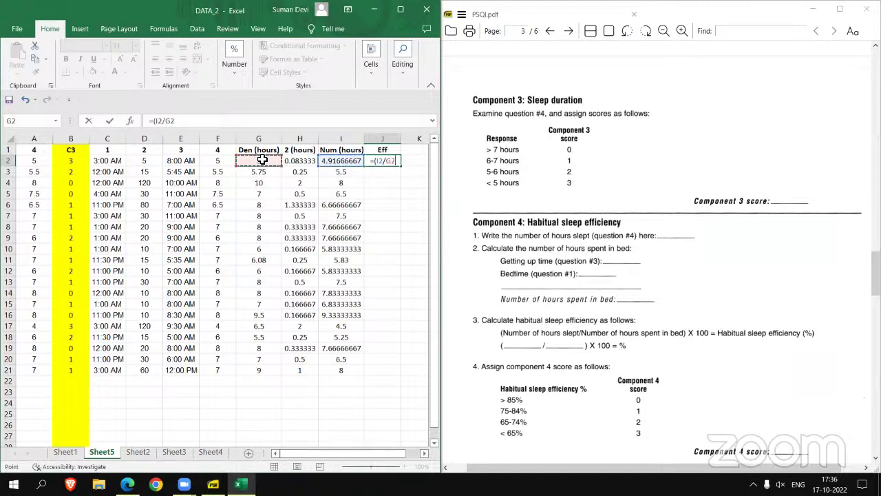
pyautogui.write(')*100')
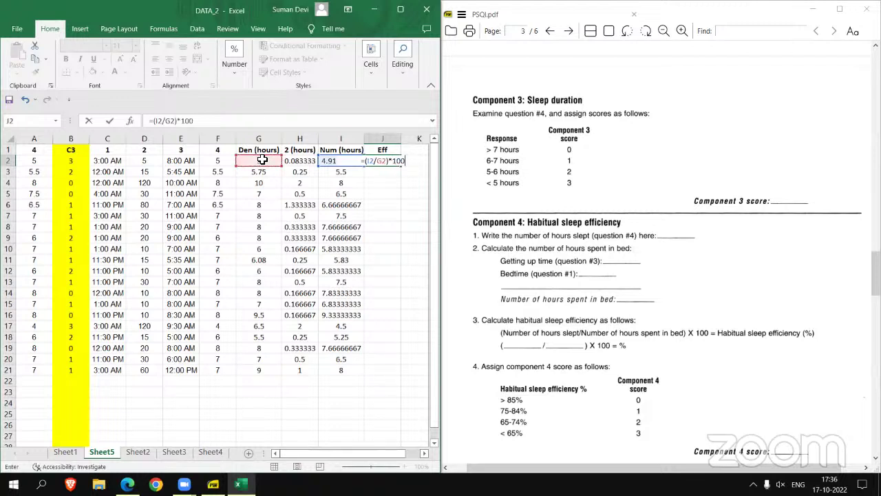
pyautogui.press('Return')
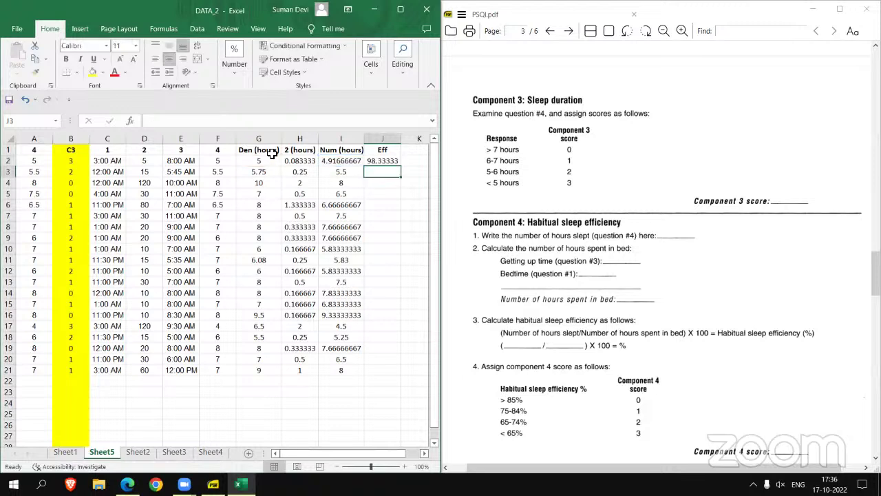
pyautogui.click(392, 163)
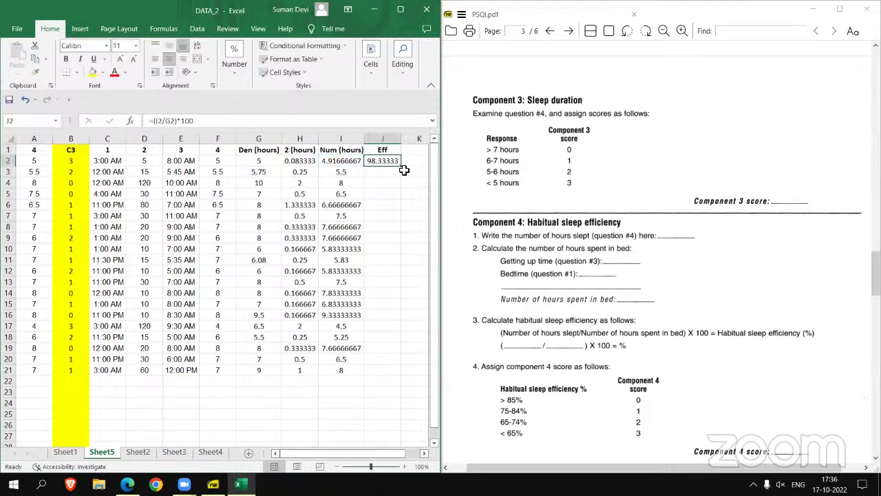
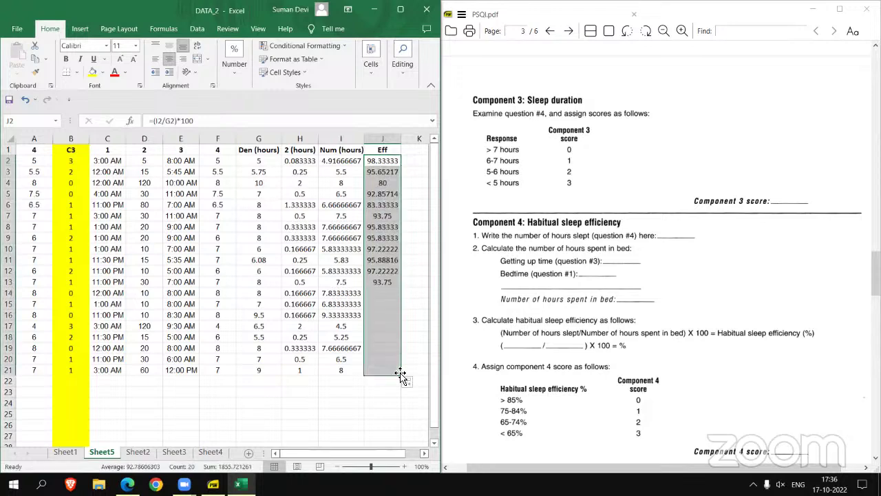
# Step: Enter the bold header "C4" in cell K1 and center column K
pyautogui.click(415, 146)
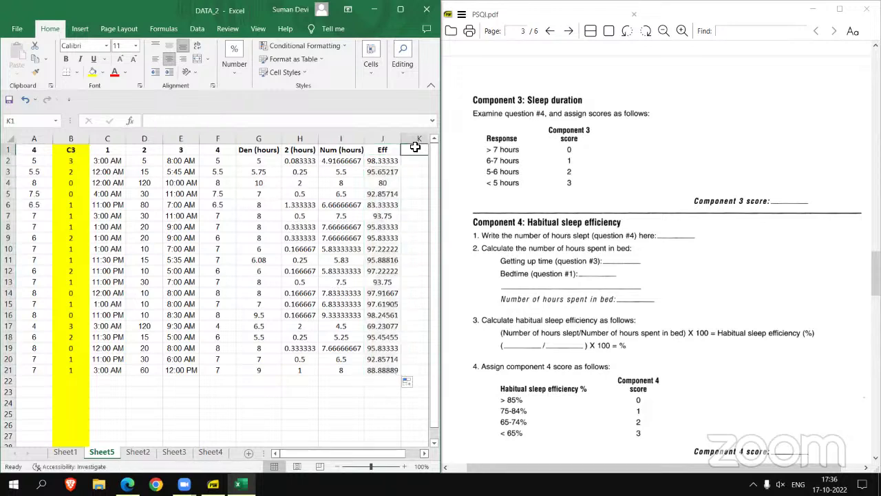
pyautogui.write('C4')
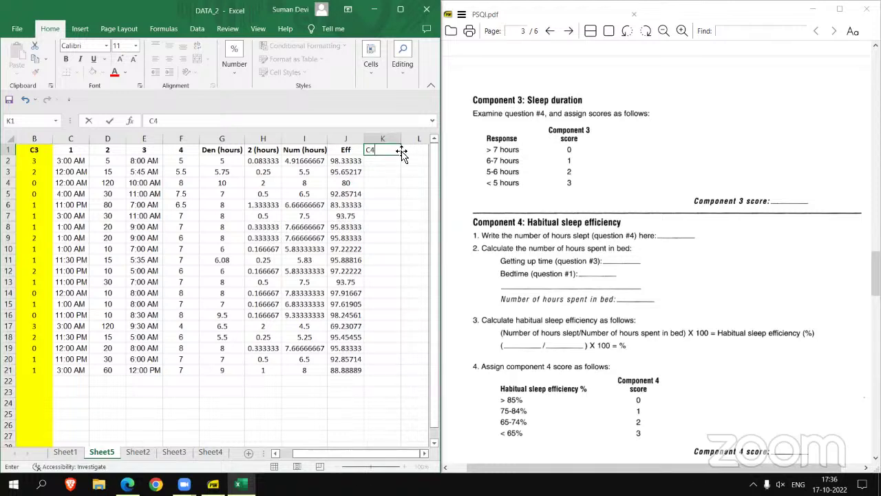
pyautogui.doubleClick(372, 149)
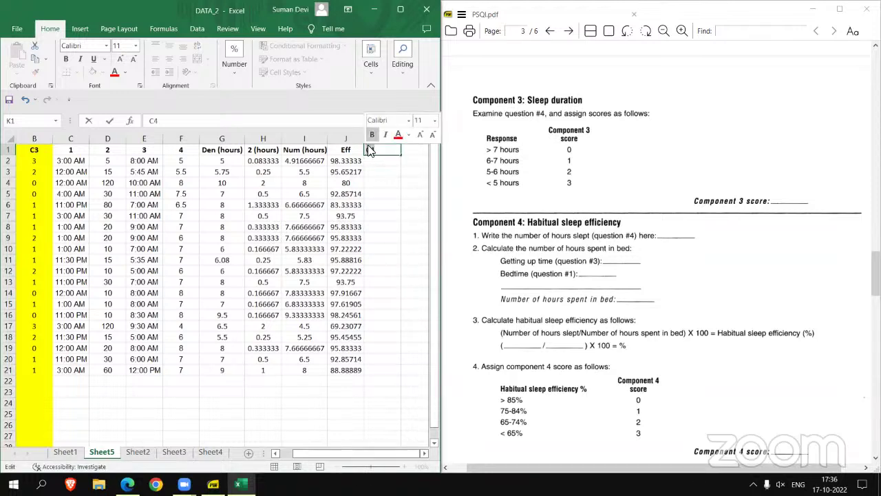
pyautogui.click(383, 138)
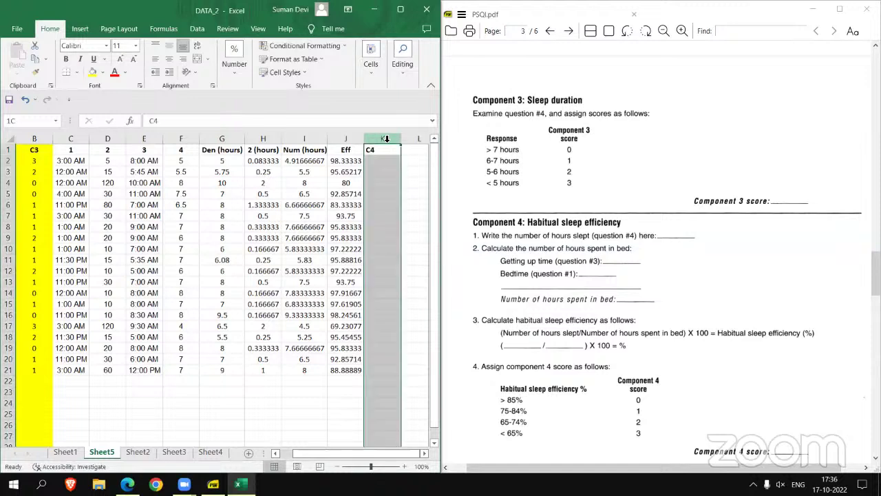
pyautogui.click(169, 59)
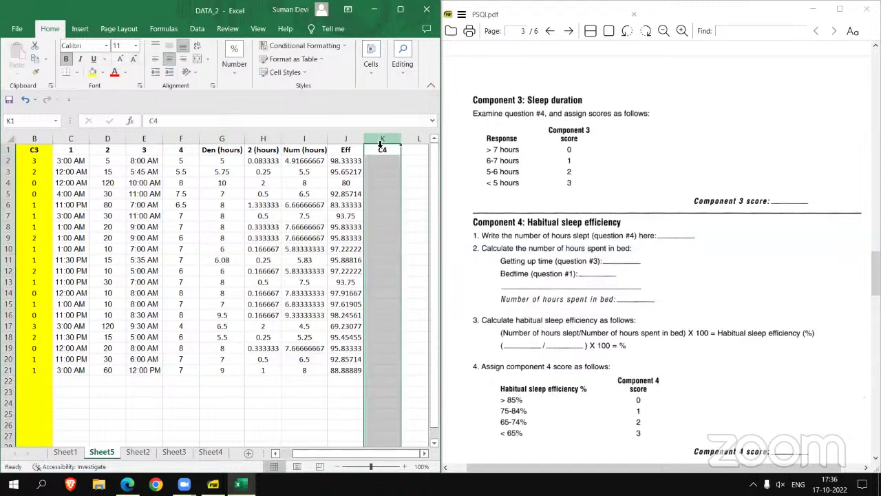
pyautogui.click(383, 162)
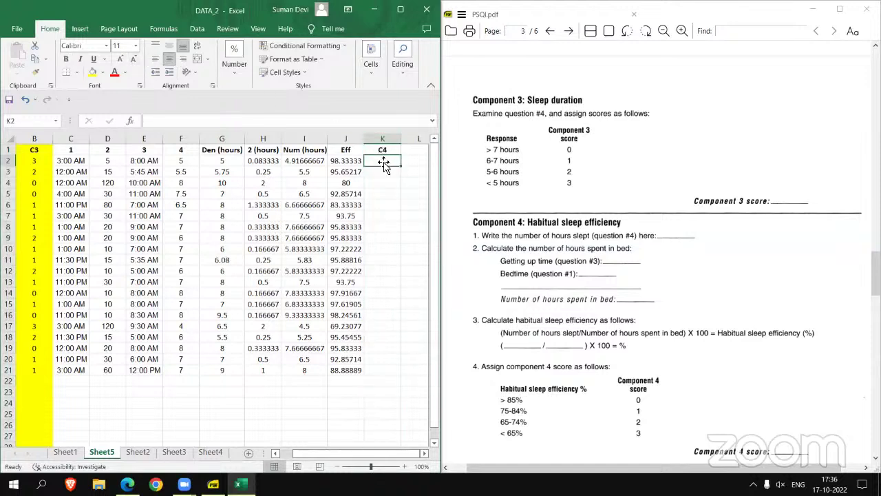
# Step: Add a filter to the Eff column
pyautogui.click(355, 138)
pyautogui.click(402, 74)
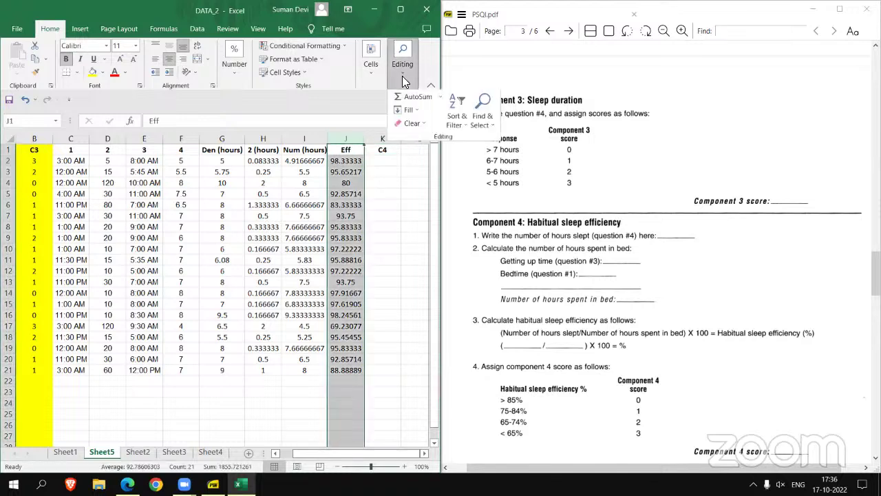
pyautogui.click(466, 130)
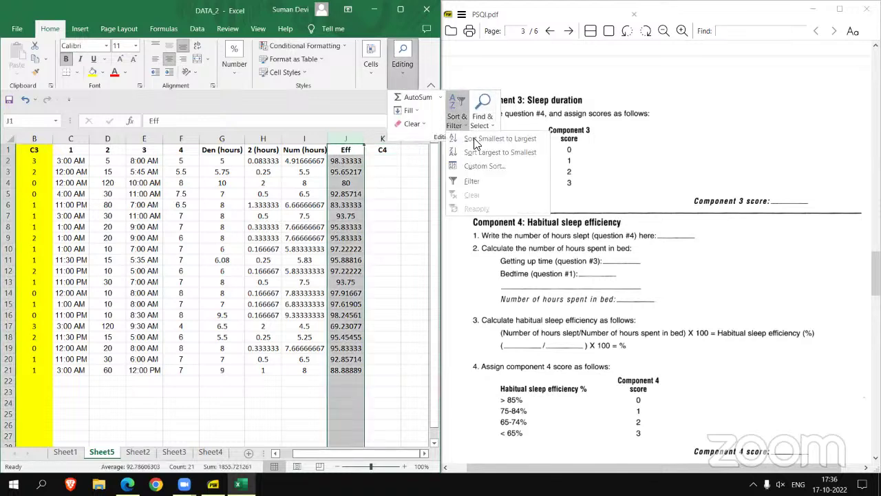
pyautogui.click(472, 182)
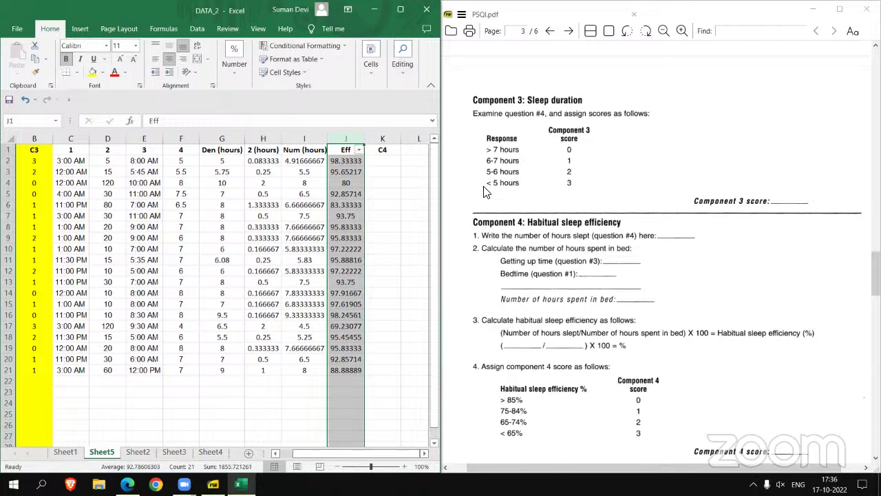
# Step: Filter the Eff column to 69.23076923 only and enter the C4 score 2 in cell K17
pyautogui.click(358, 150)
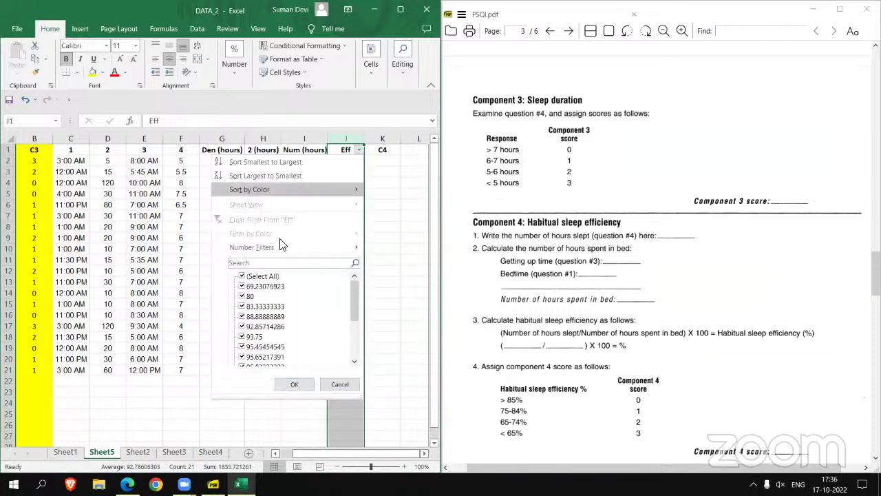
pyautogui.click(242, 277)
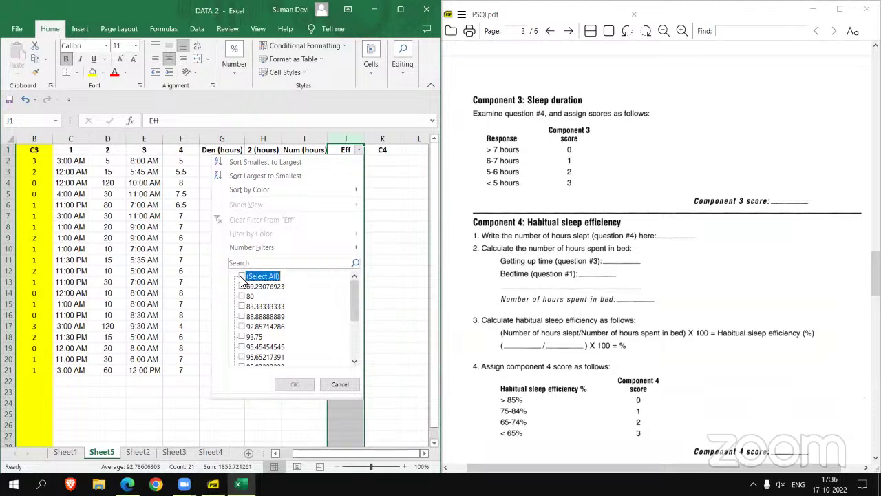
pyautogui.click(242, 286)
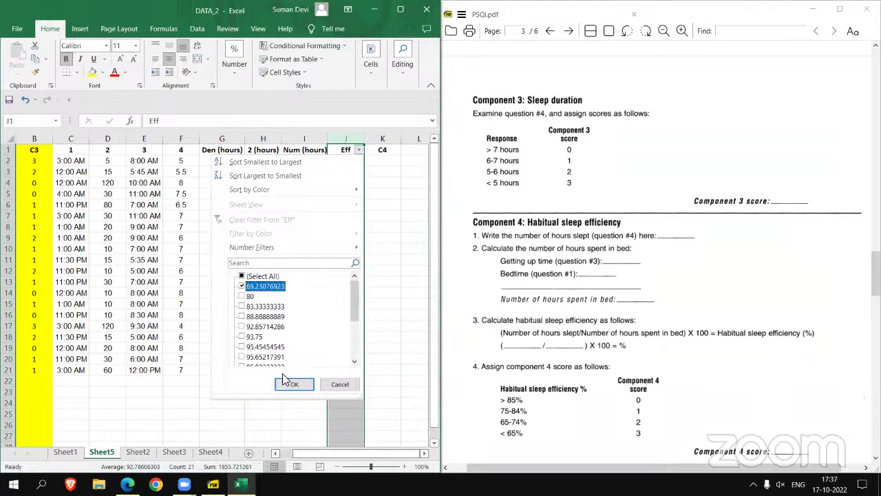
pyautogui.click(285, 387)
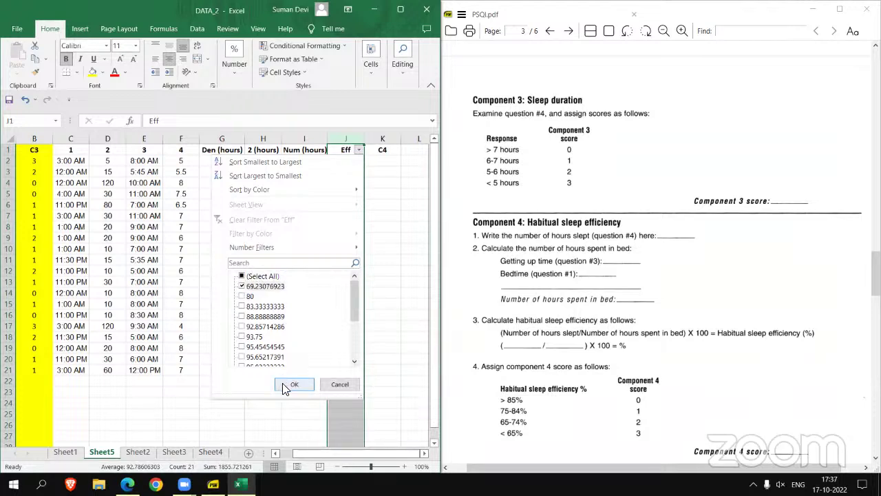
pyautogui.click(385, 163)
pyautogui.write('2')
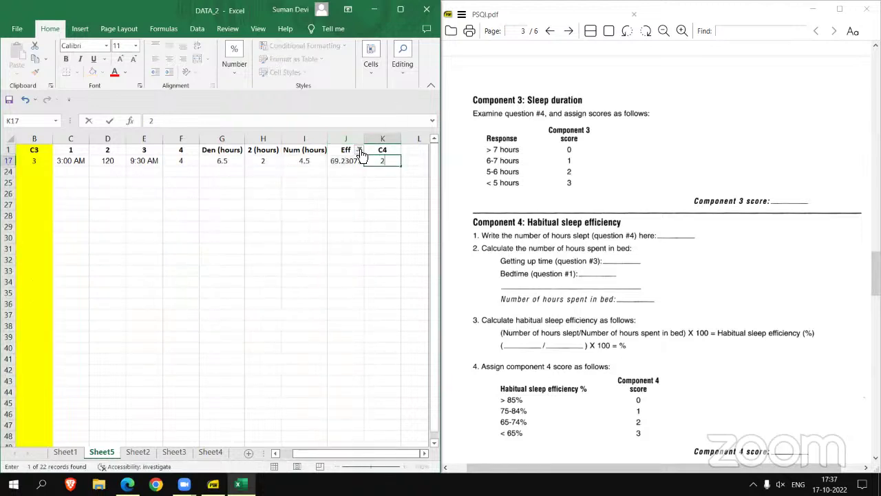
# Step: Filter the Eff column to 80 and 83.33333333 and enter the C4 score 1 in cells K4 and K6
pyautogui.click(359, 150)
pyautogui.click(242, 287)
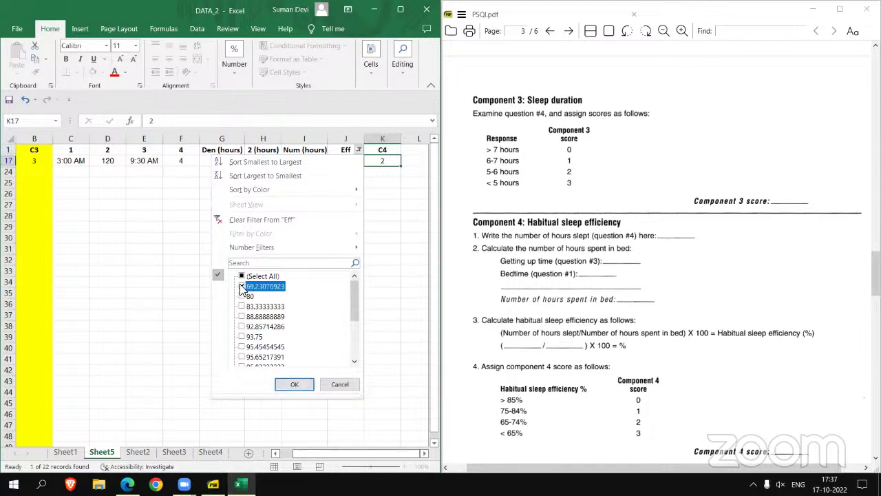
pyautogui.click(242, 296)
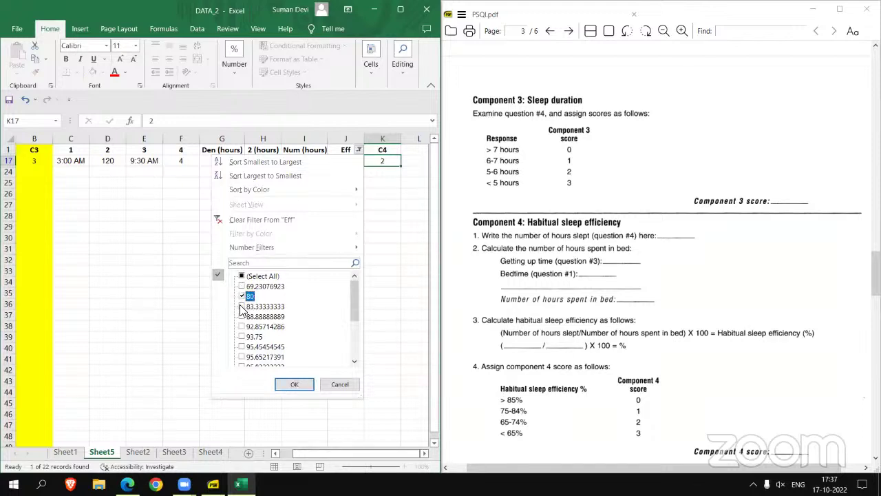
pyautogui.click(242, 306)
pyautogui.click(294, 385)
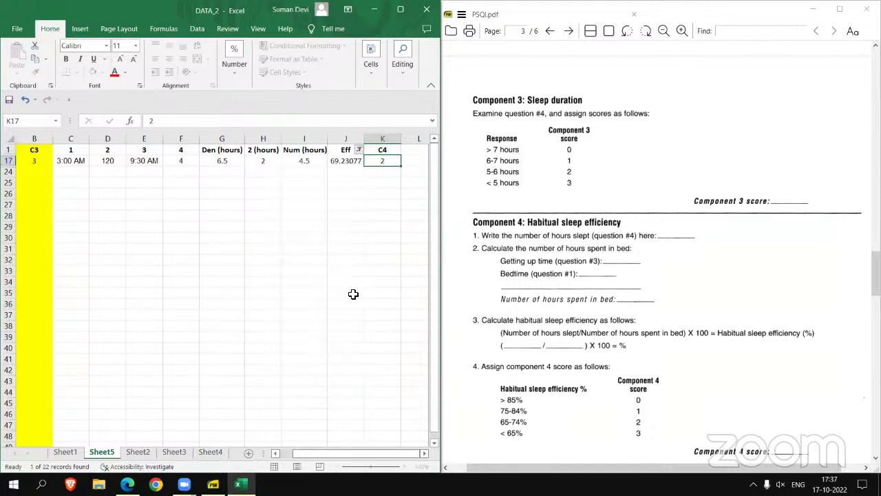
pyautogui.click(383, 161)
pyautogui.write('1')
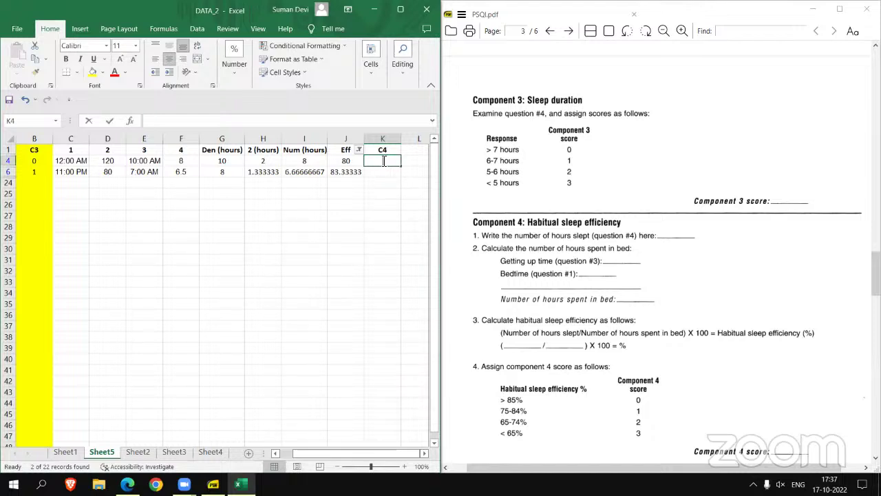
pyautogui.press('Return')
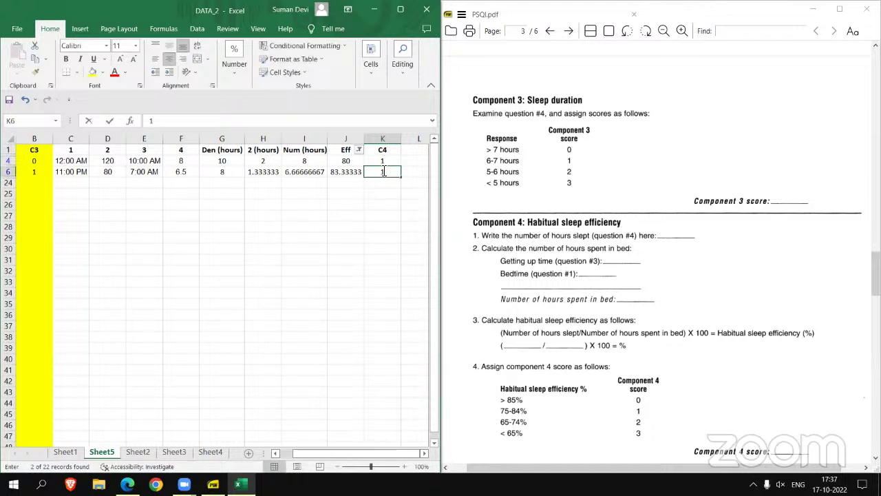
pyautogui.write('1')
# Step: Filter the Eff column to show the efficiency values from 88.88888889 upward, excluding 69.23076923, 80 and 83.33333333
pyautogui.click(358, 150)
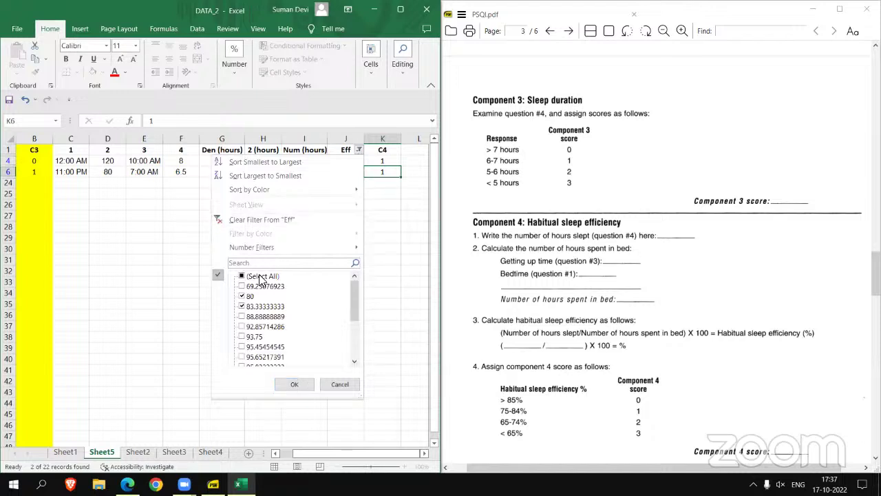
pyautogui.click(242, 276)
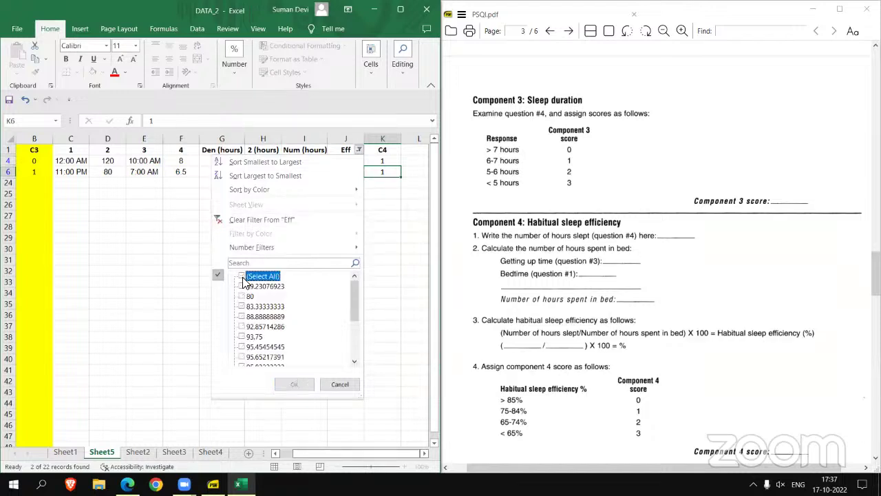
pyautogui.click(244, 317)
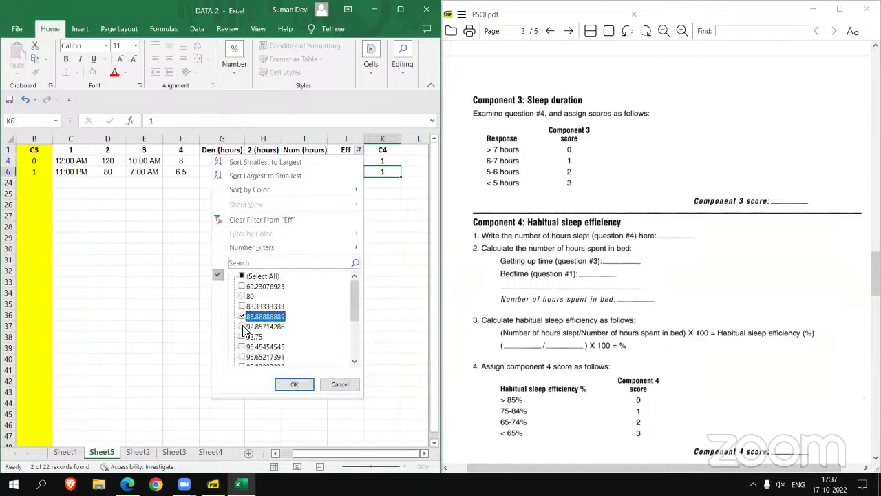
pyautogui.click(245, 327)
pyautogui.click(243, 337)
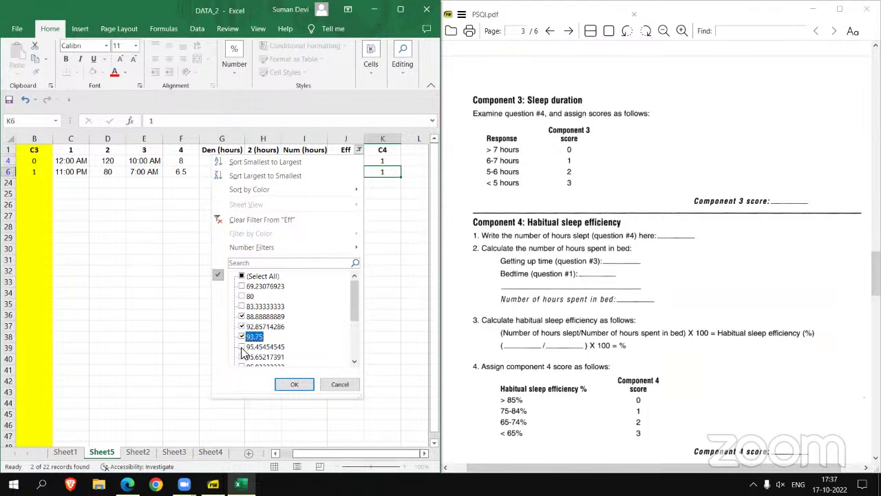
pyautogui.click(242, 338)
pyautogui.click(242, 347)
pyautogui.scroll(-2, 245, 324)
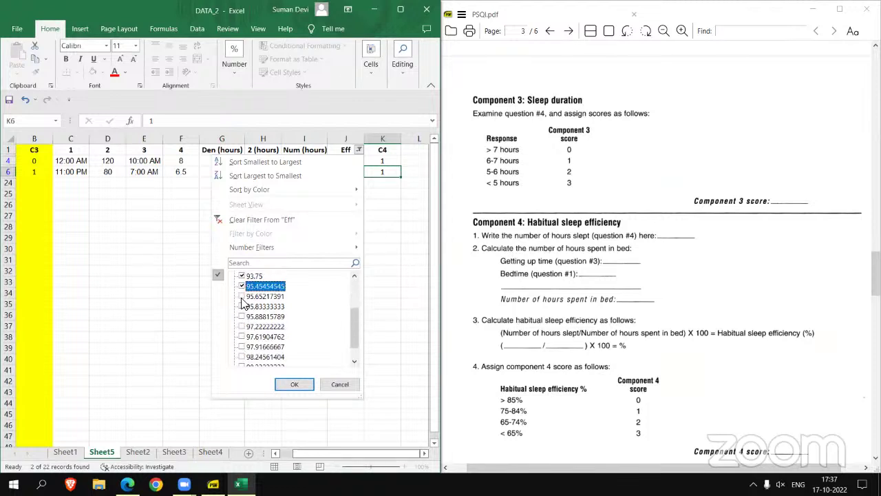
pyautogui.click(242, 297)
pyautogui.click(242, 307)
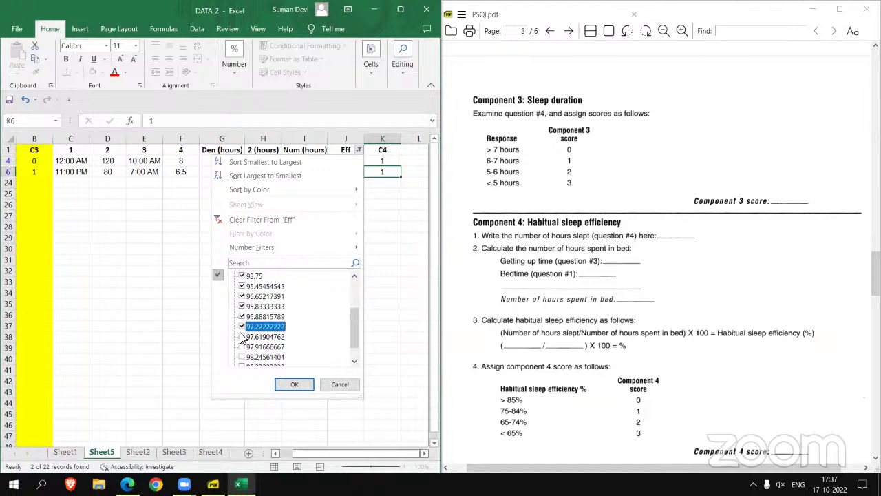
pyautogui.scroll(2, 243, 336)
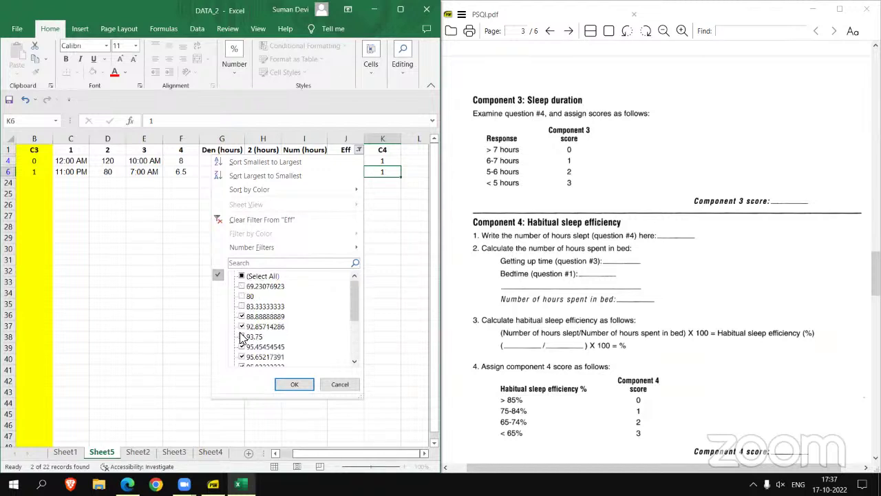
pyautogui.click(241, 285)
pyautogui.click(242, 296)
pyautogui.click(241, 306)
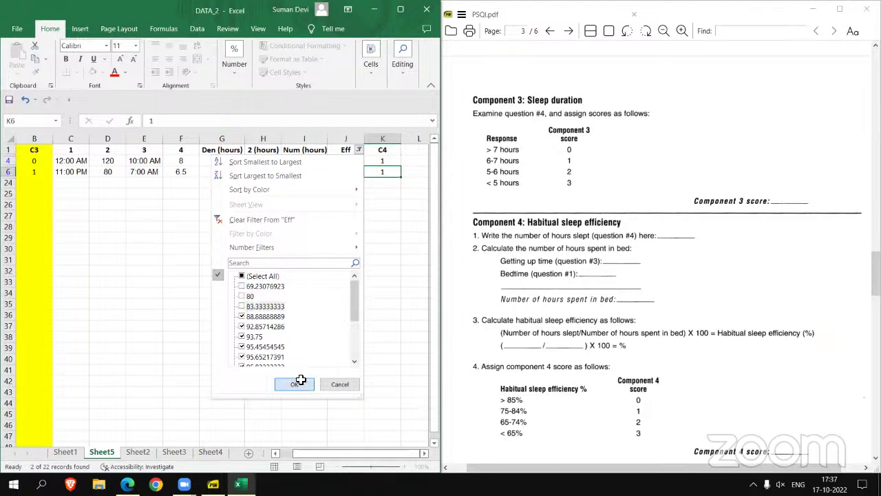
pyautogui.click(298, 381)
# Step: Enter the C4 score 0 in cell K2 and fill it down the filtered rows to K21
pyautogui.click(383, 166)
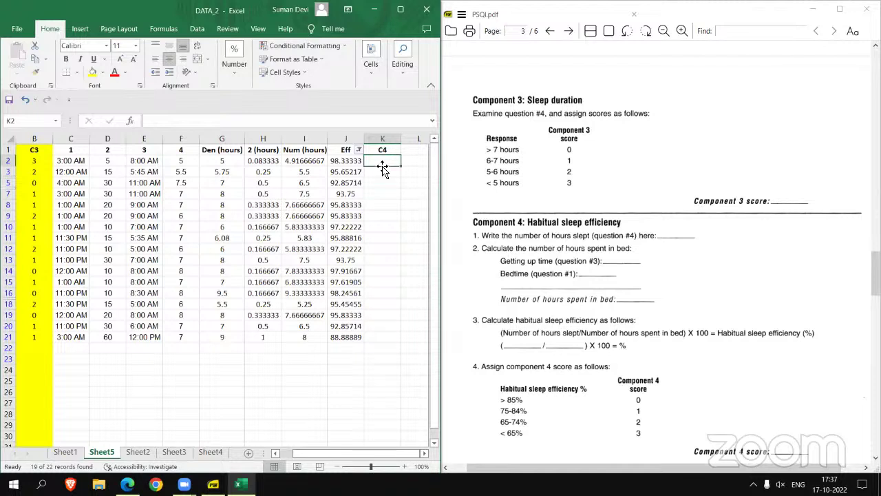
pyautogui.write('0')
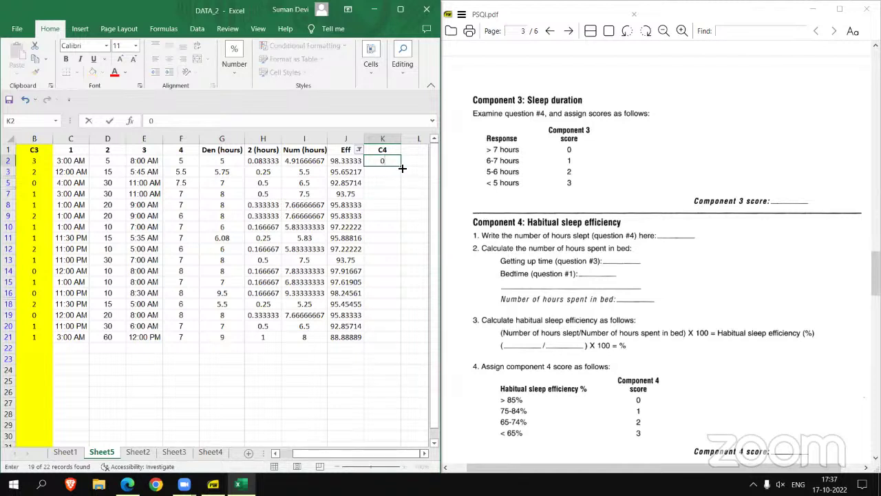
pyautogui.moveTo(400, 166); pyautogui.dragTo(384, 344)
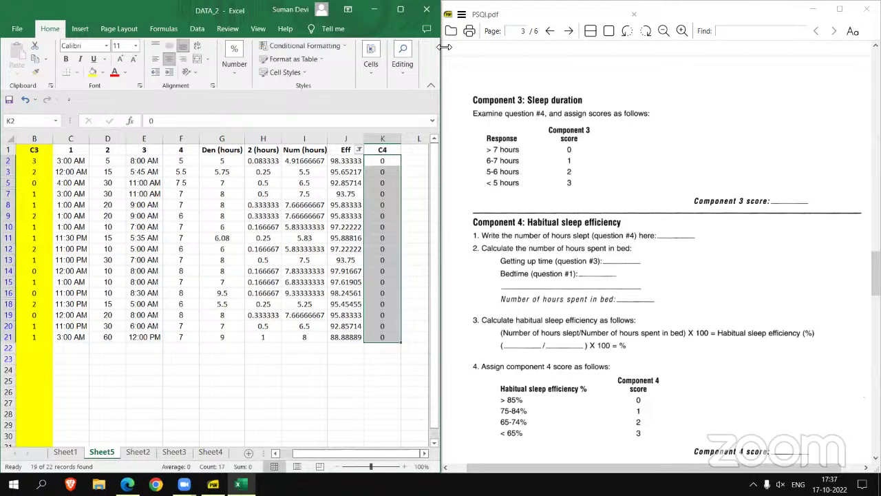
# Step: Remove the filter from the Eff column and highlight the entire C4 column K in yellow
pyautogui.click(414, 69)
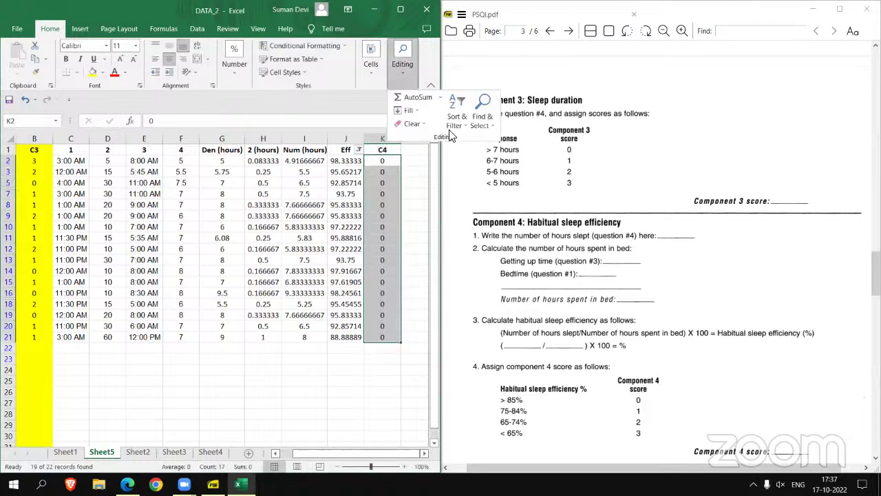
pyautogui.click(453, 127)
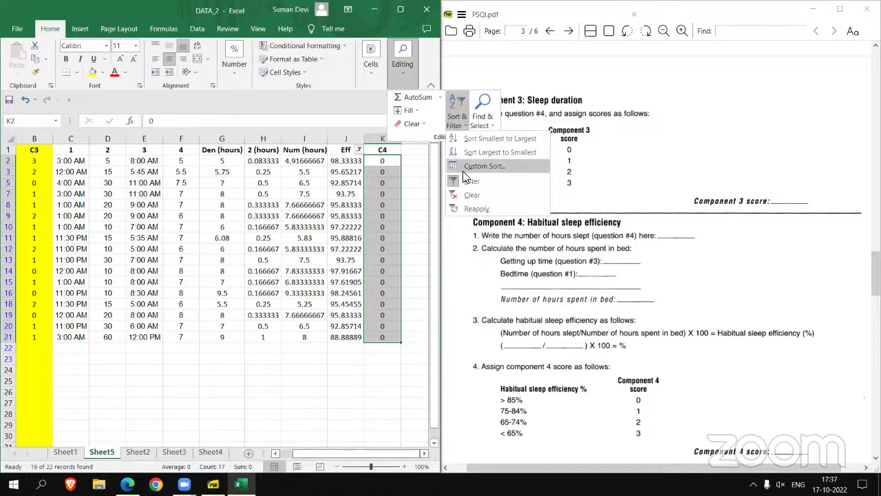
pyautogui.click(464, 179)
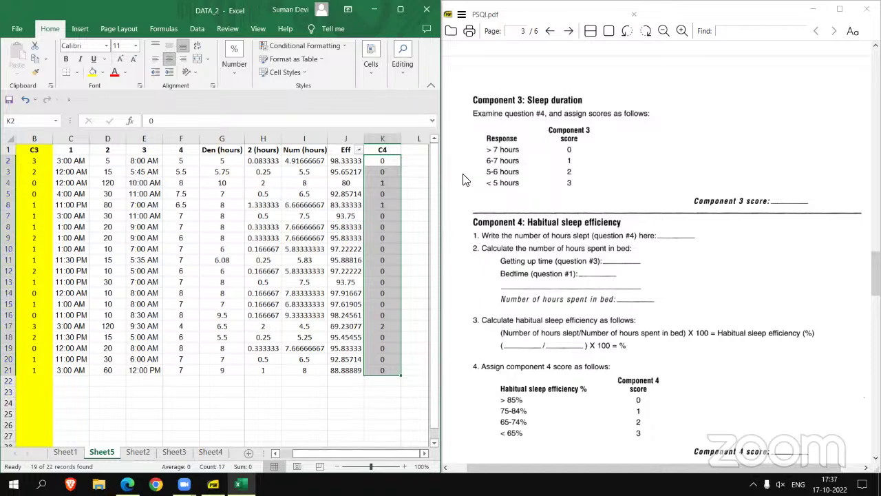
pyautogui.click(386, 140)
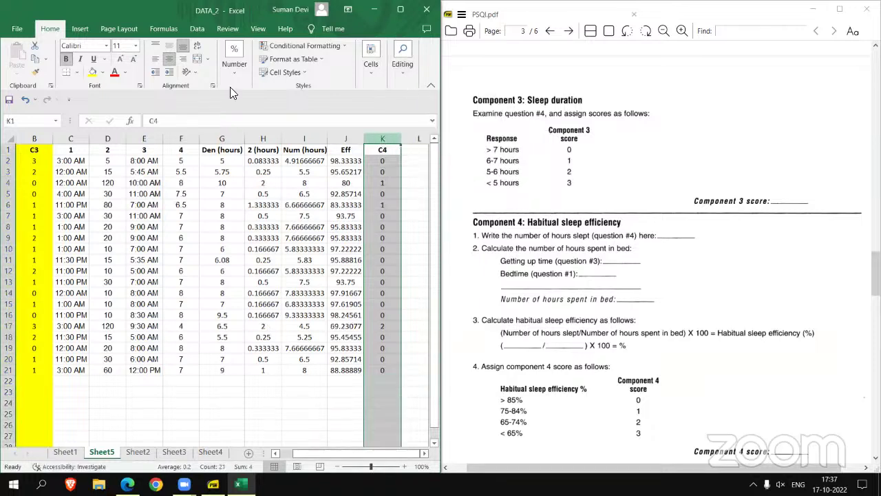
pyautogui.click(91, 72)
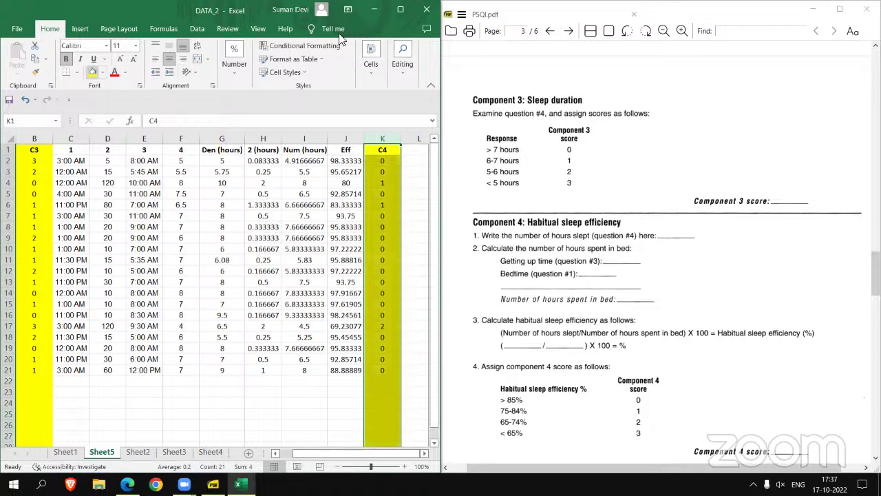
# Step: Maximize the workbook window and go back to cell A1 of Sheet5
pyautogui.doubleClick(169, 15)
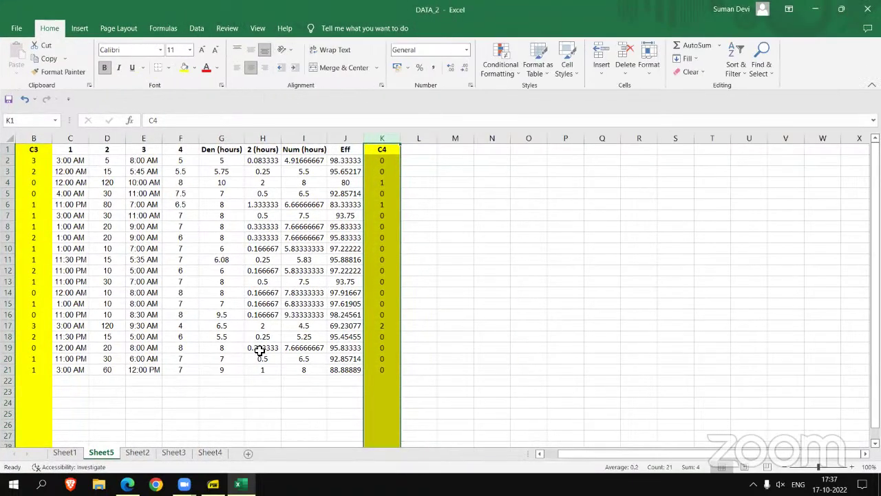
pyautogui.press('Left')
pyautogui.press('Left')
pyautogui.press('Left')
pyautogui.press('Left')
pyautogui.press('Left')
pyautogui.press('Left')
pyautogui.press('Left')
pyautogui.press('Left')
pyautogui.press('Left')
pyautogui.press('Left')
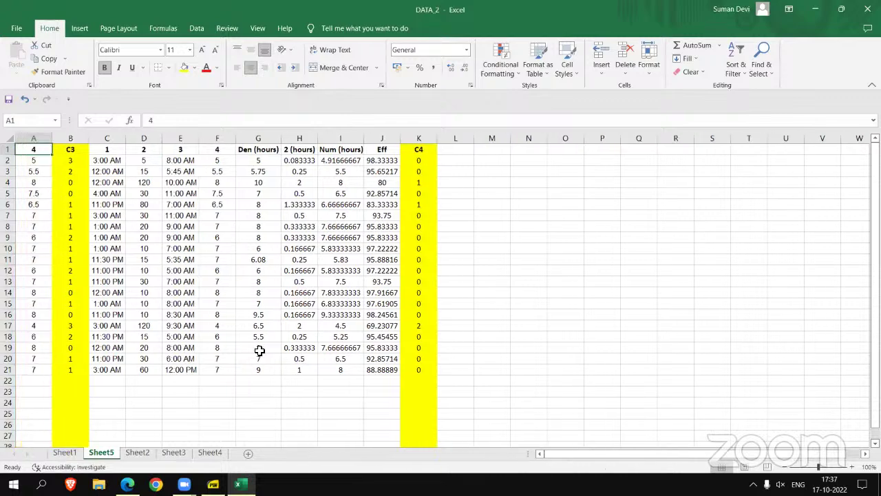